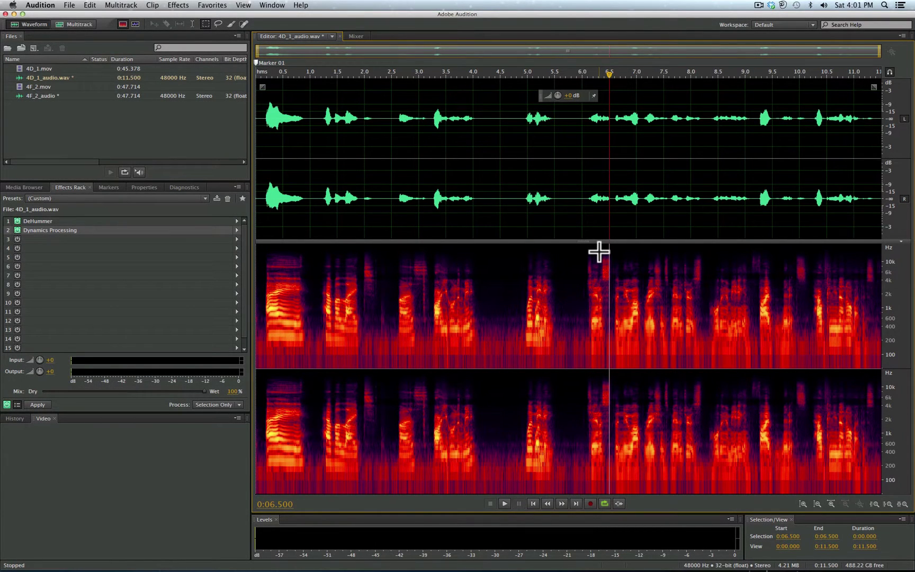
Step: Look through the Effects list and dismiss it without choosing anything
click(178, 5)
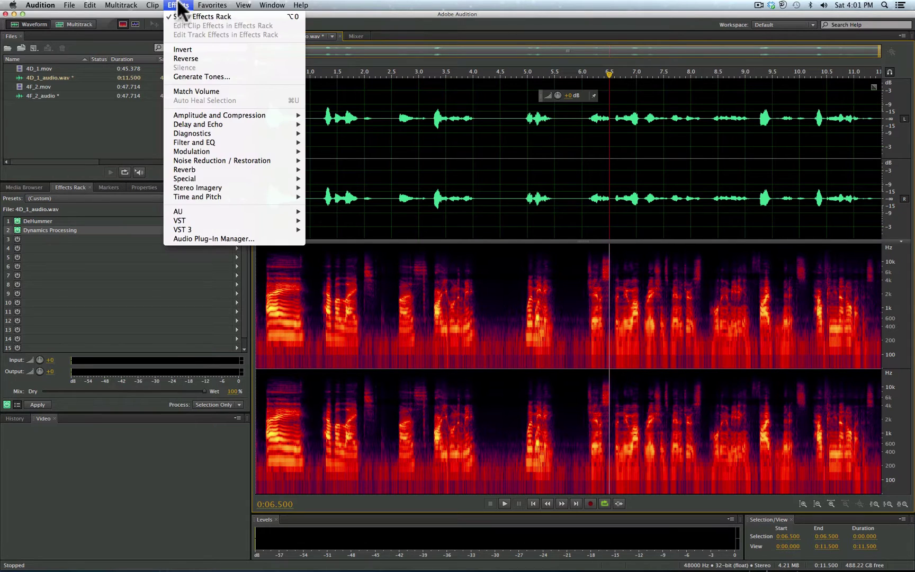
mouse_move(257, 113)
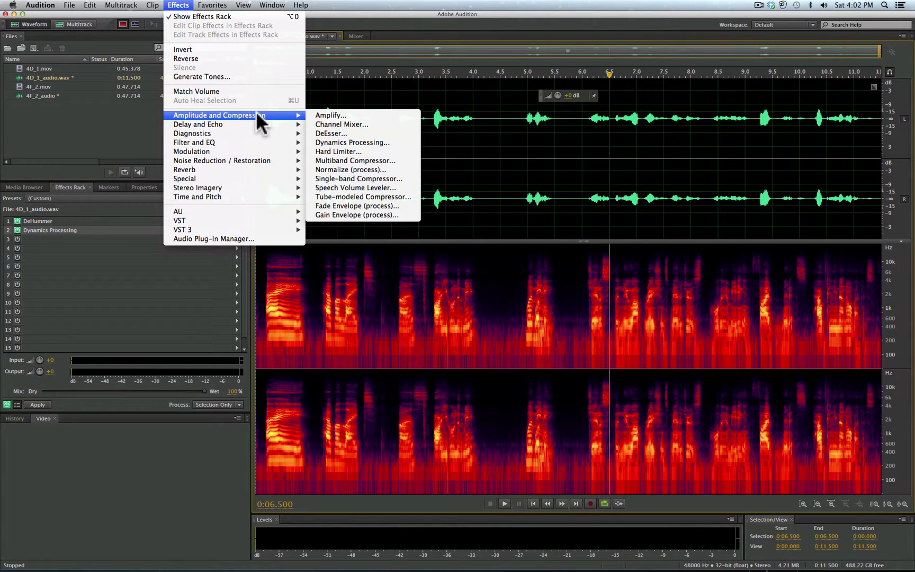
click(508, 172)
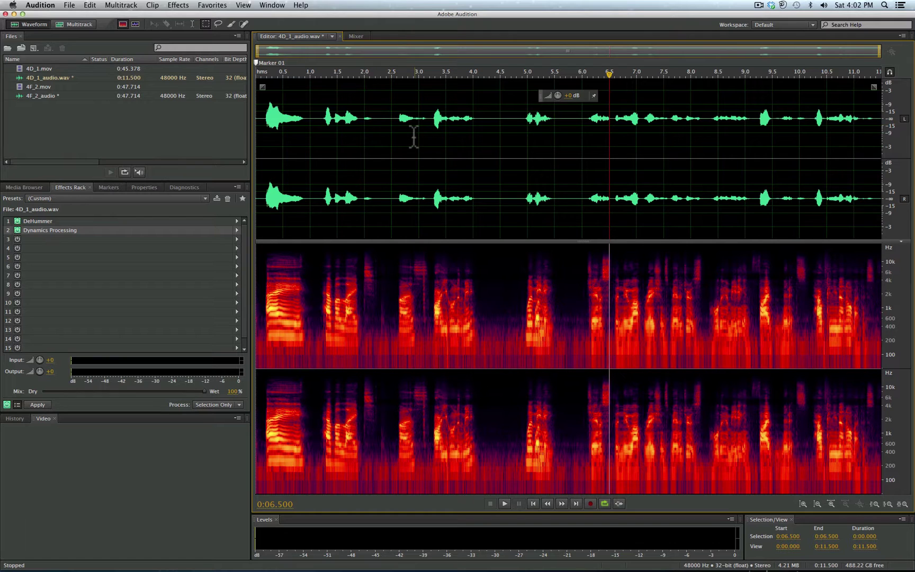
Step: Play the dialogue from about 2.3 seconds, stop, then bring up the Effects list
click(383, 120)
key(space)
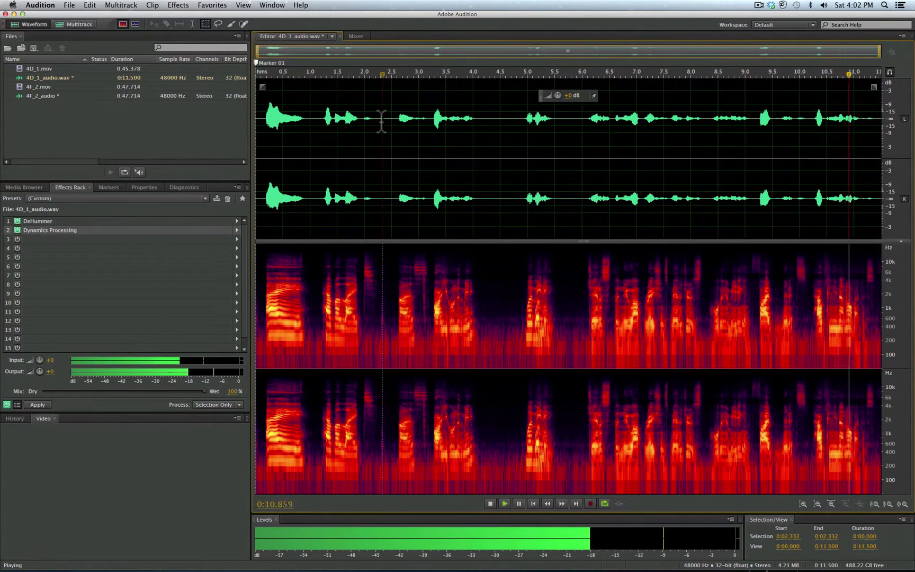
key(space)
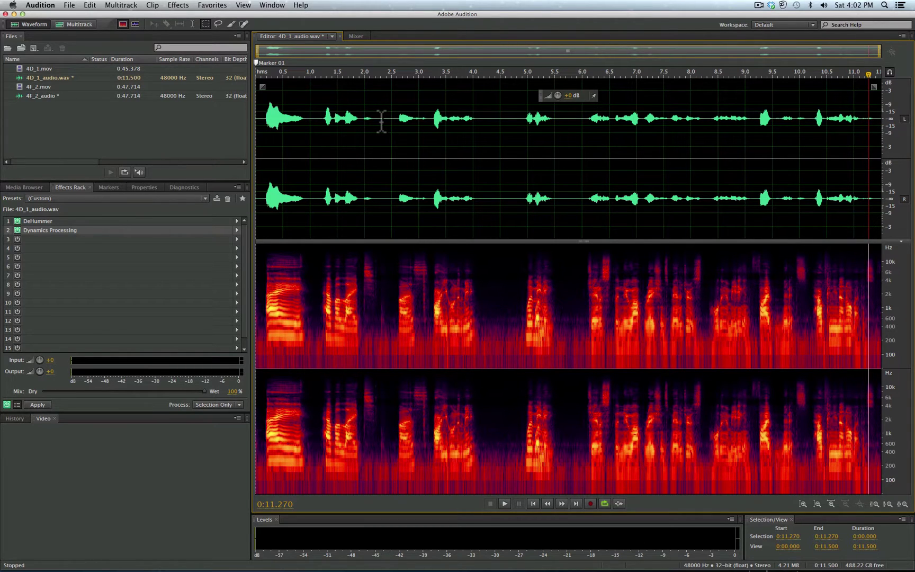
click(178, 5)
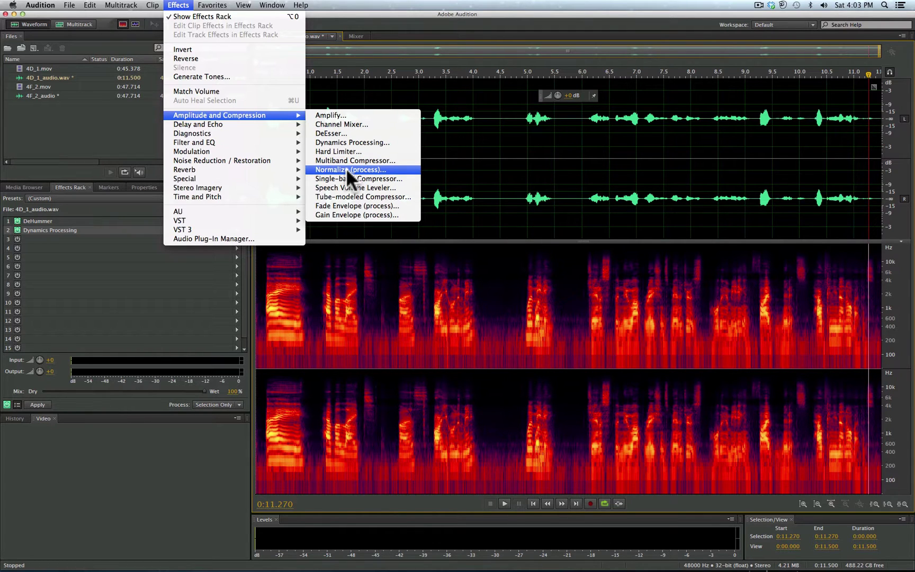
Step: Run Normalize (process) on the whole clip with Normalize To set to -6 dB
click(346, 169)
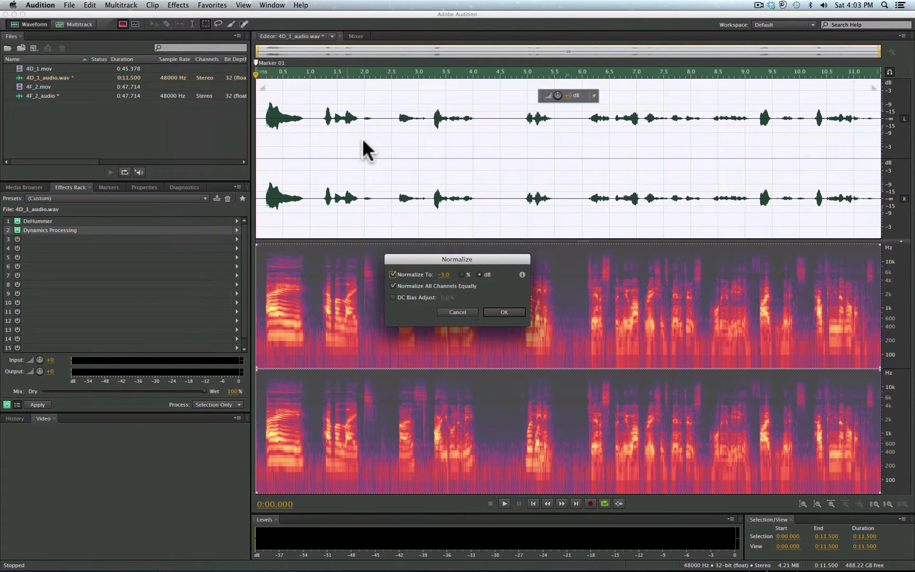
click(441, 272)
text(-6)
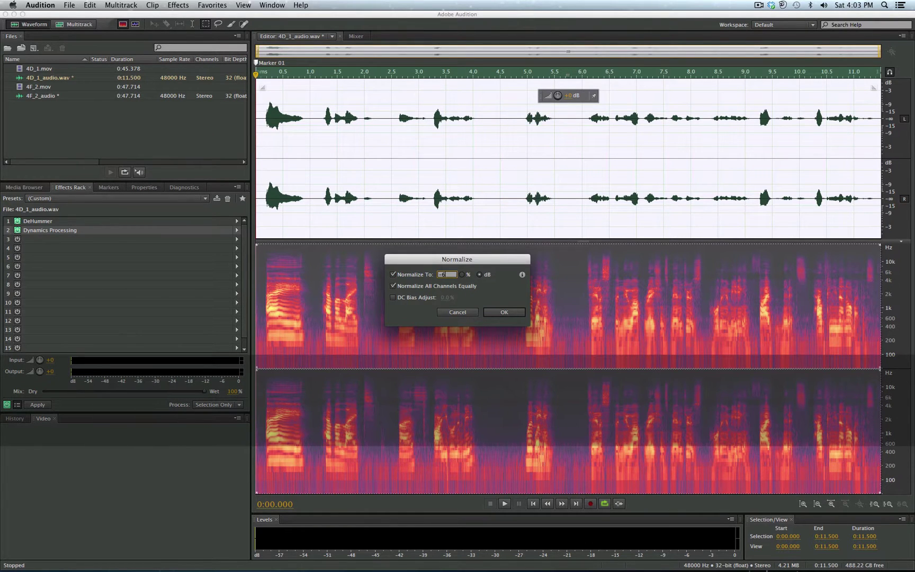
key(Return)
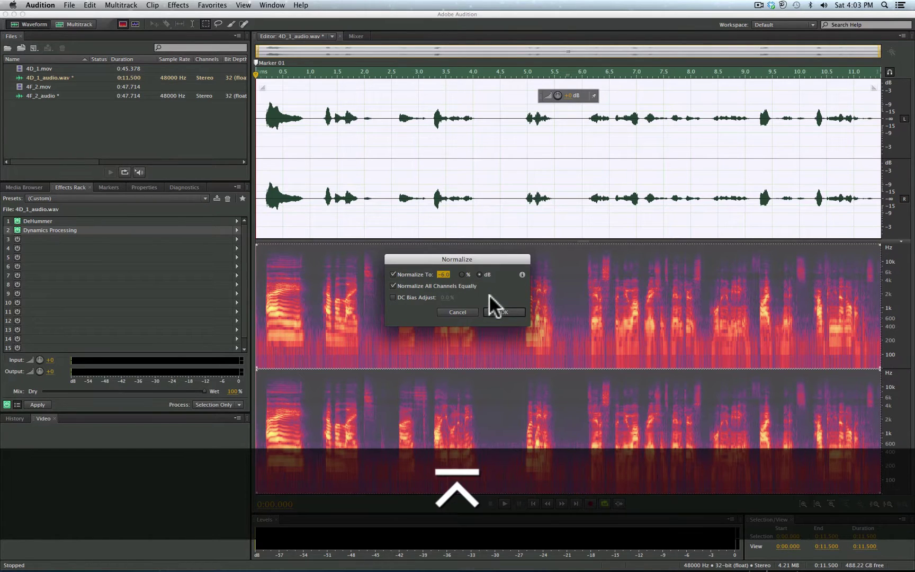
click(495, 312)
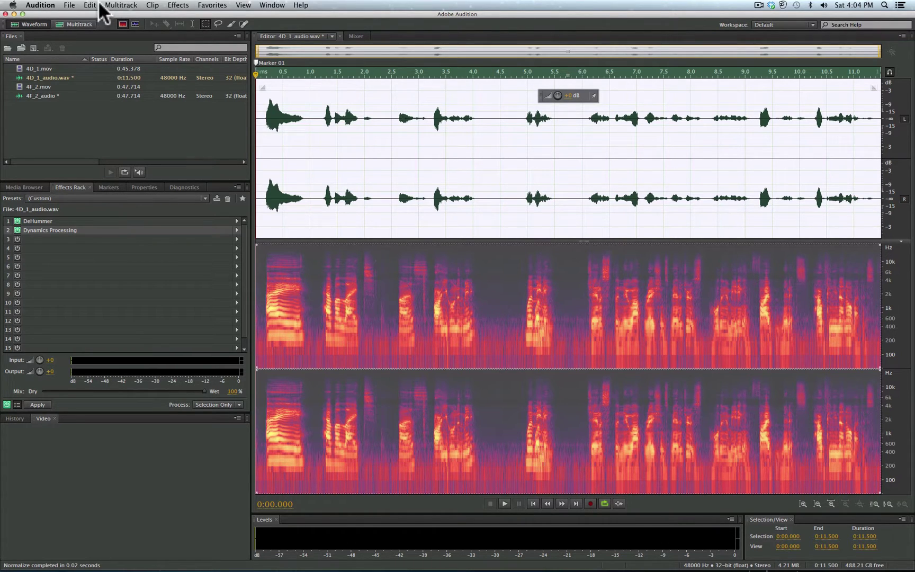
Step: Open Dynamics Processing and load its Voice Over preset
click(179, 4)
mouse_move(261, 114)
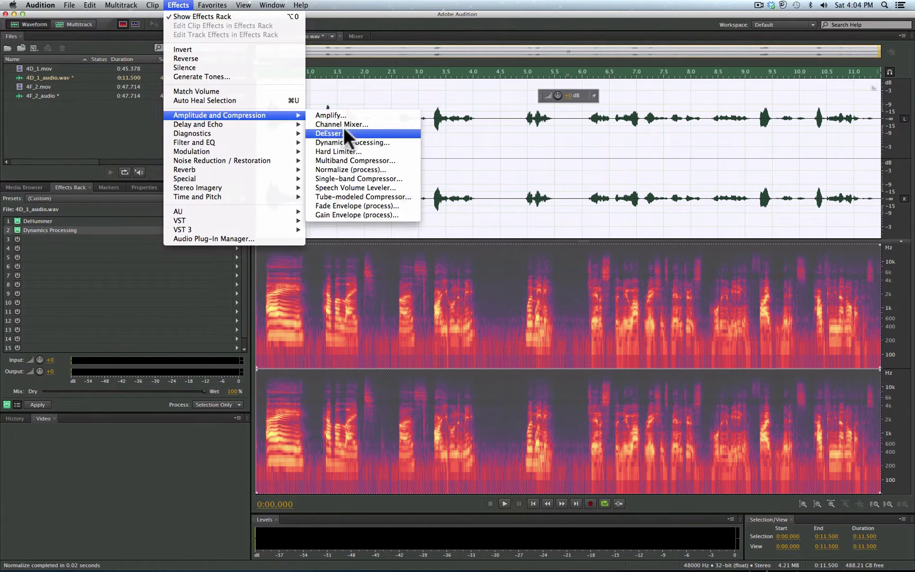
click(334, 142)
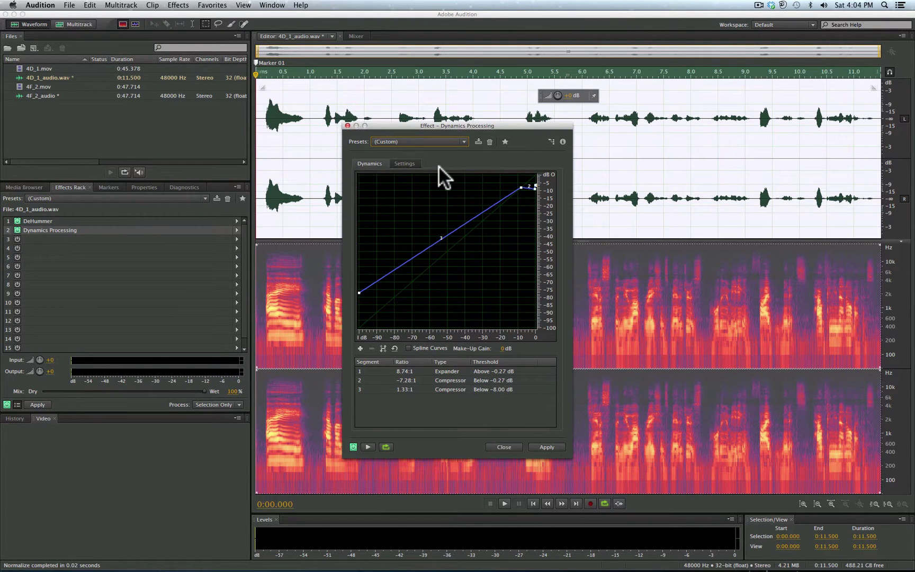
click(434, 140)
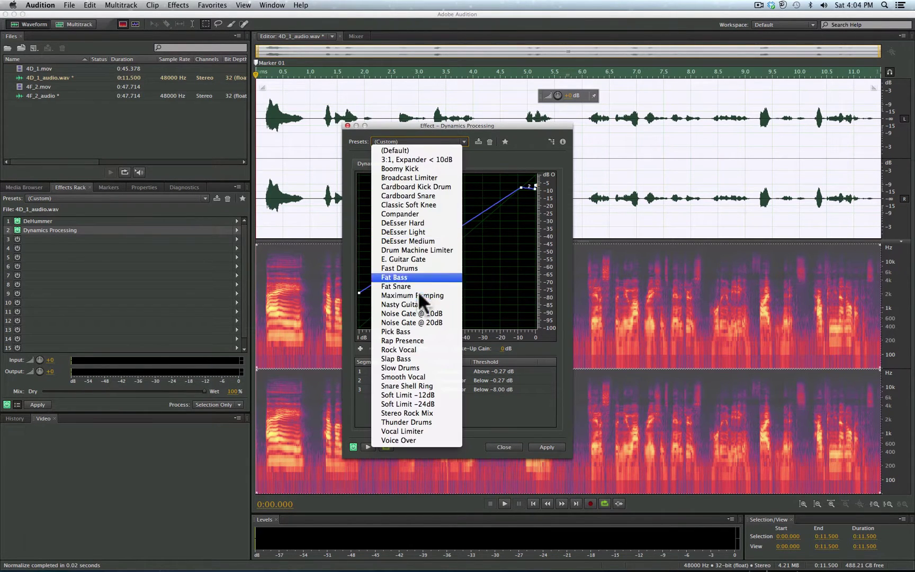
click(408, 440)
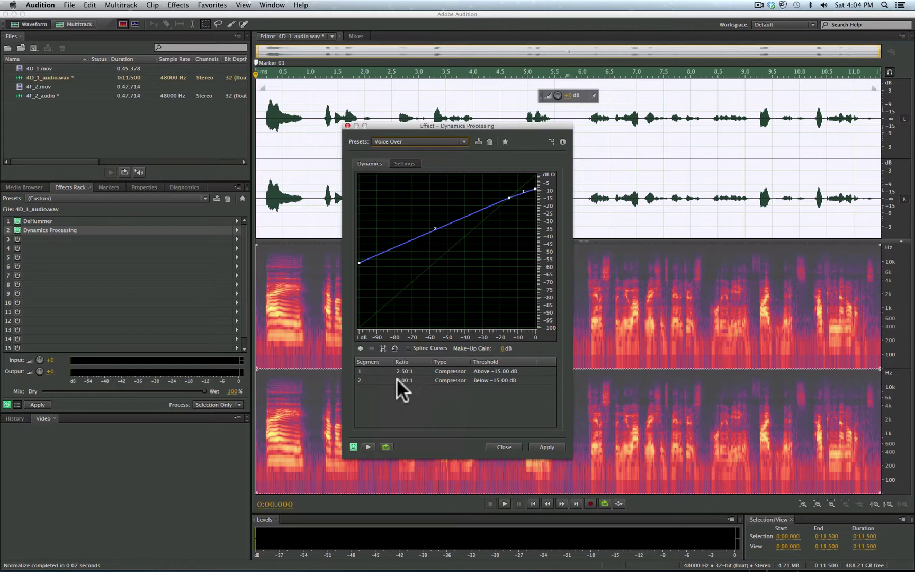
Step: Drag the curve's left endpoint for a 2.06:1 lower segment while previewing, then show attack/release settings
click(358, 256)
mouse_move(359, 257)
mouse_down()
mouse_move(359, 242)
mouse_move(357, 265)
mouse_up()
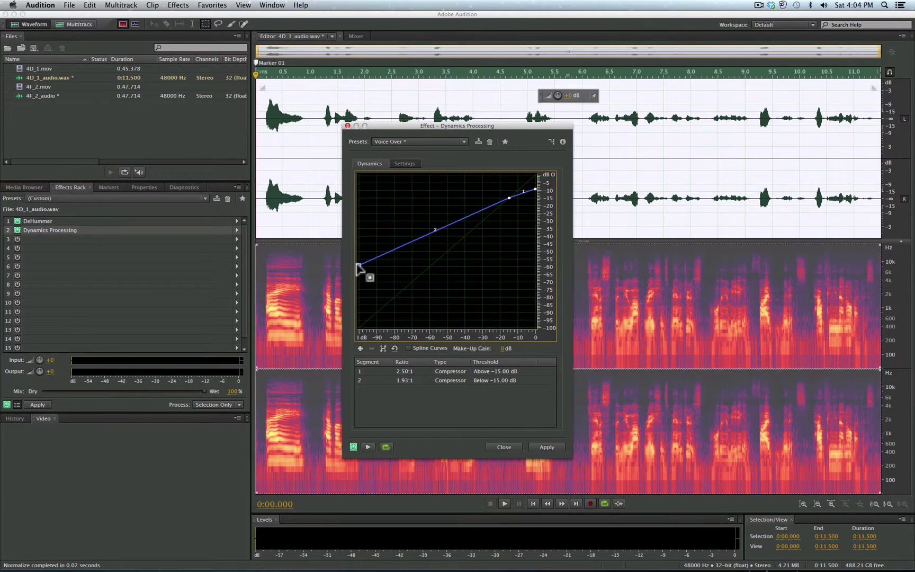
key(space)
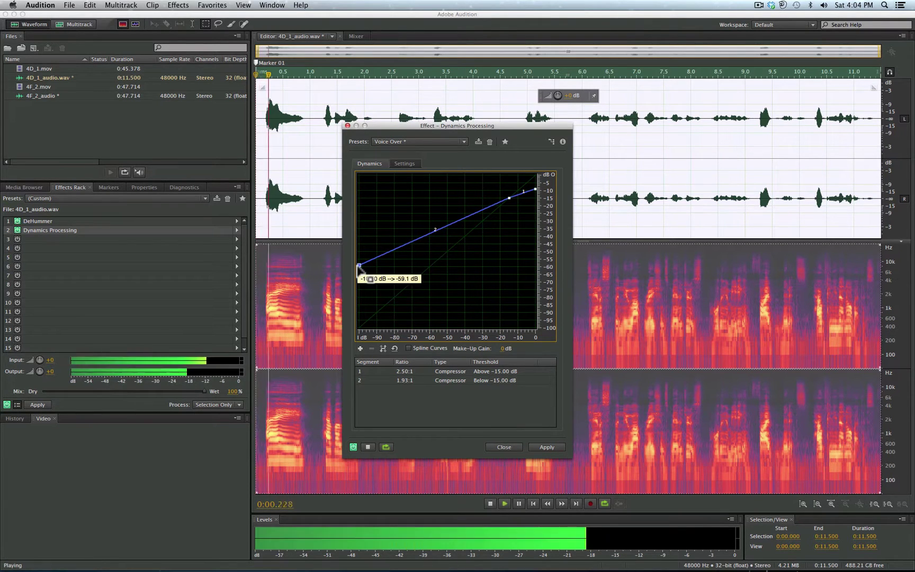
mouse_move(362, 266)
mouse_down()
mouse_move(367, 328)
mouse_move(351, 262)
mouse_up()
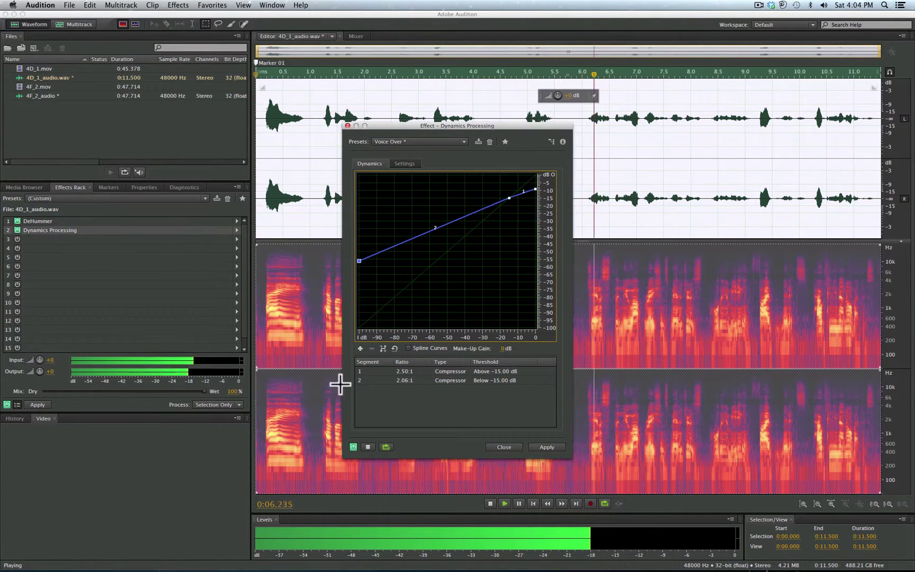
click(354, 447)
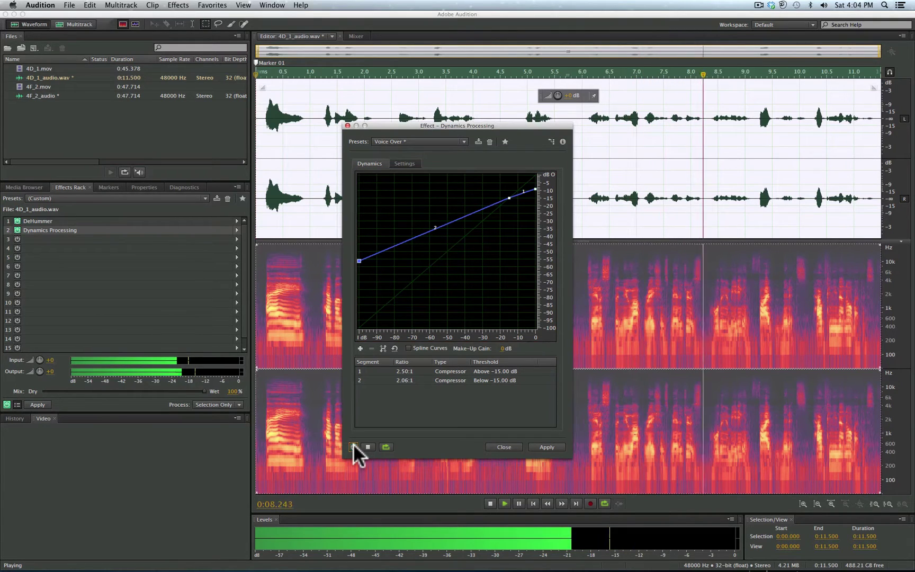
key(space)
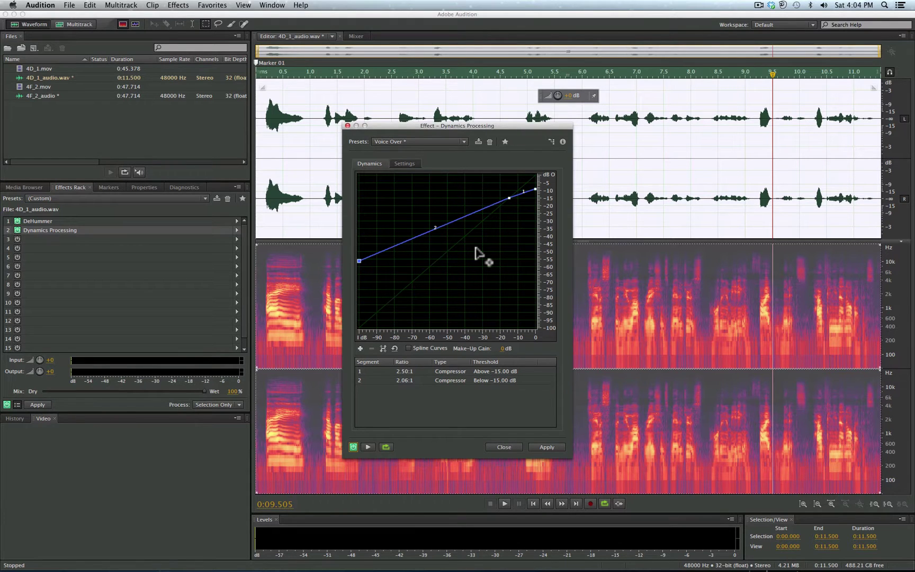
click(410, 163)
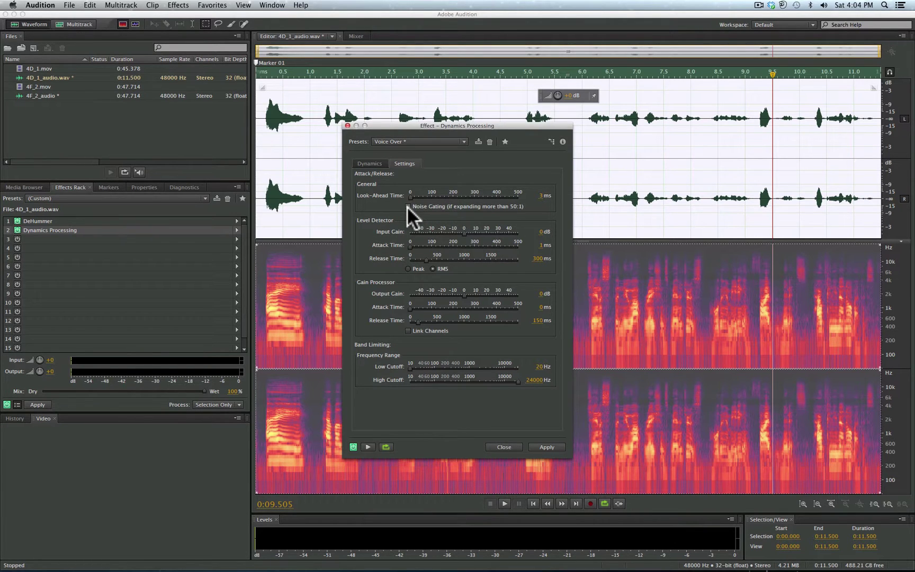
Step: Preview the dialogue, then play the 4.08–6.34 s passage with Noise Gating on
click(329, 197)
key(space)
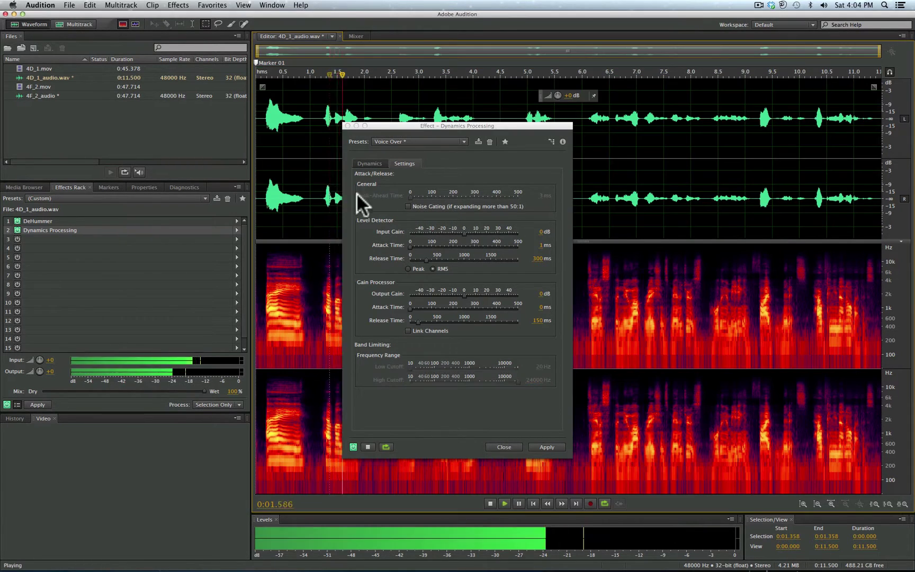
key(space)
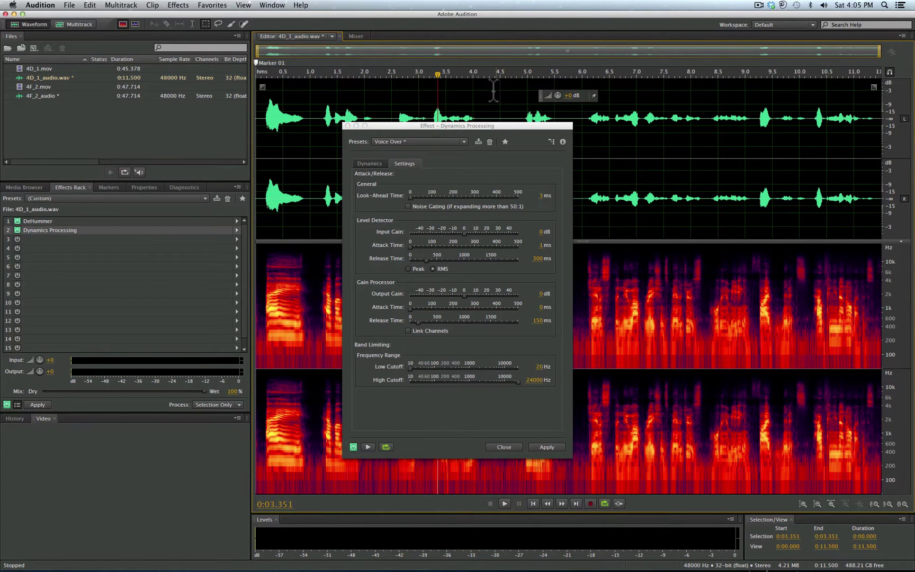
drag(478, 117, 595, 119)
key(space)
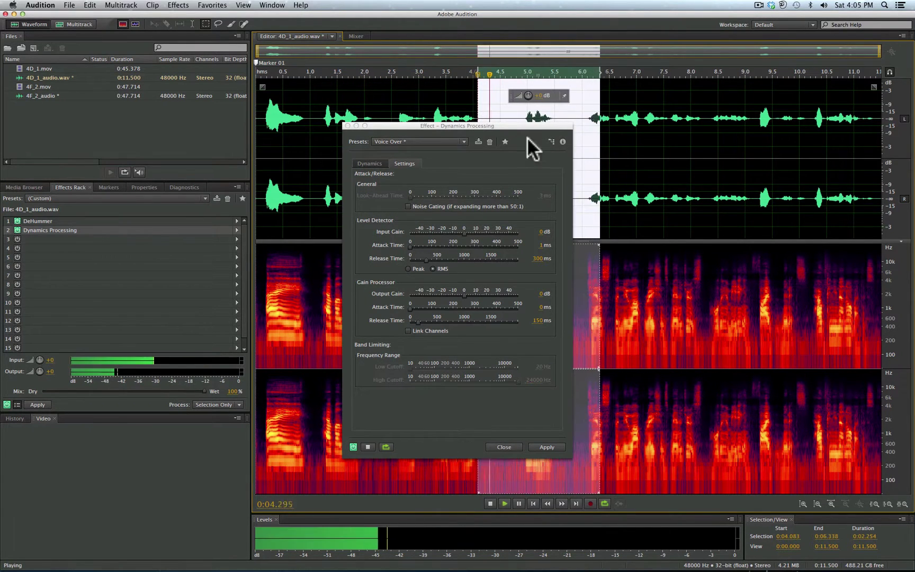
click(409, 206)
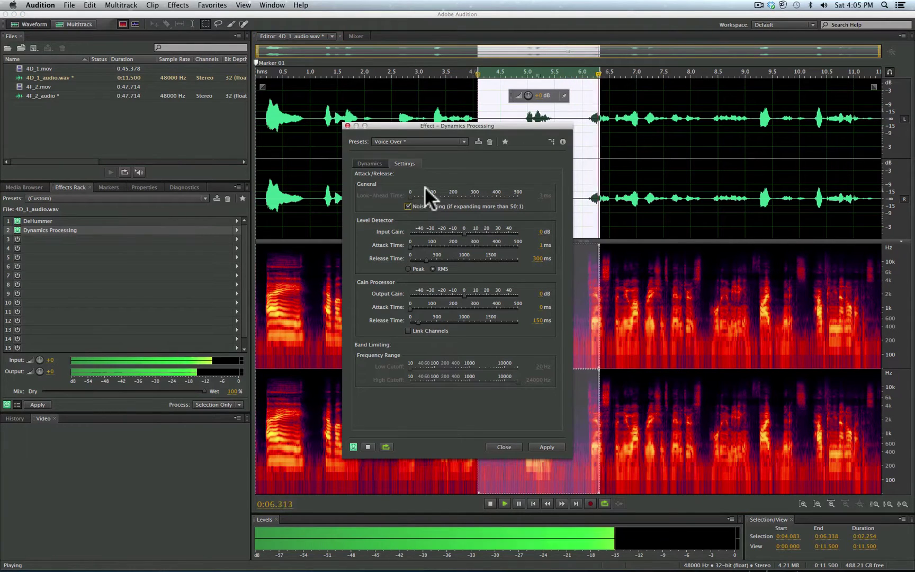
key(space)
Step: Raise Look-Ahead Time to 256 ms and turn Noise Gating back off while replaying the passage
drag(410, 196, 465, 193)
key(space)
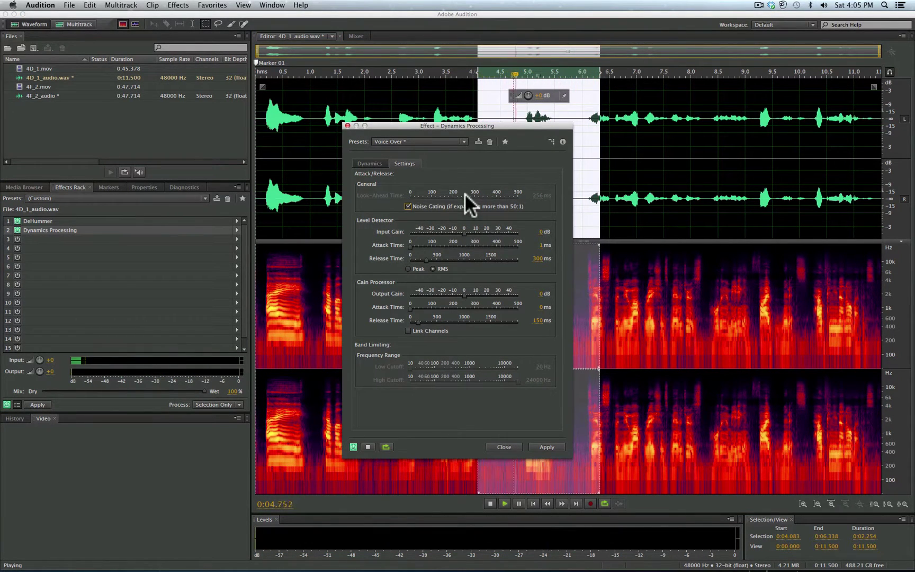
click(408, 206)
key(space)
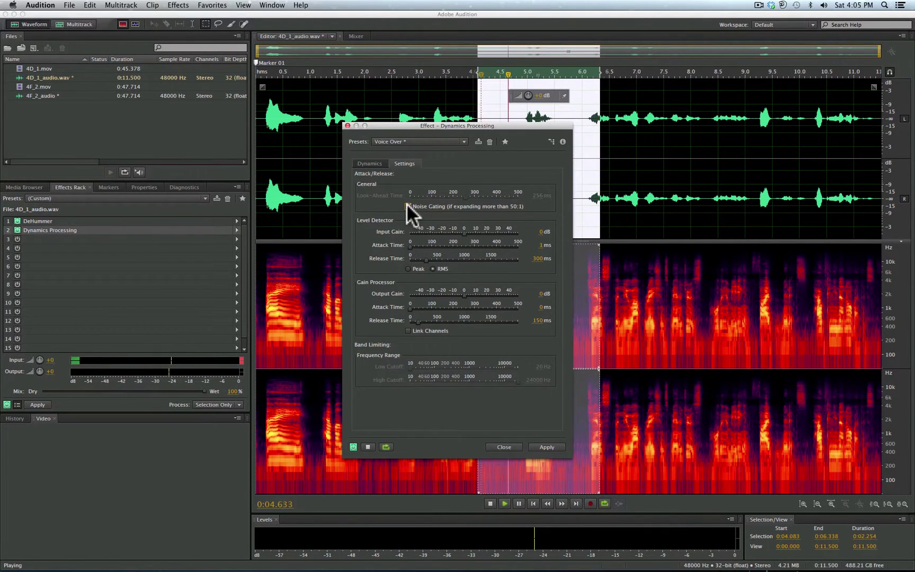
key(space)
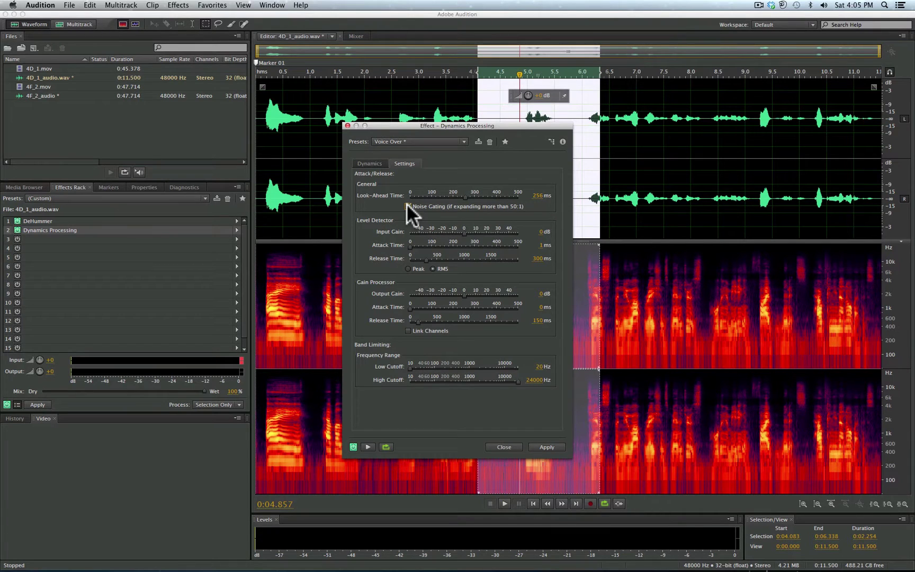
Step: Preview the whole clip from the curve view, then return to the timing and detector settings
click(370, 162)
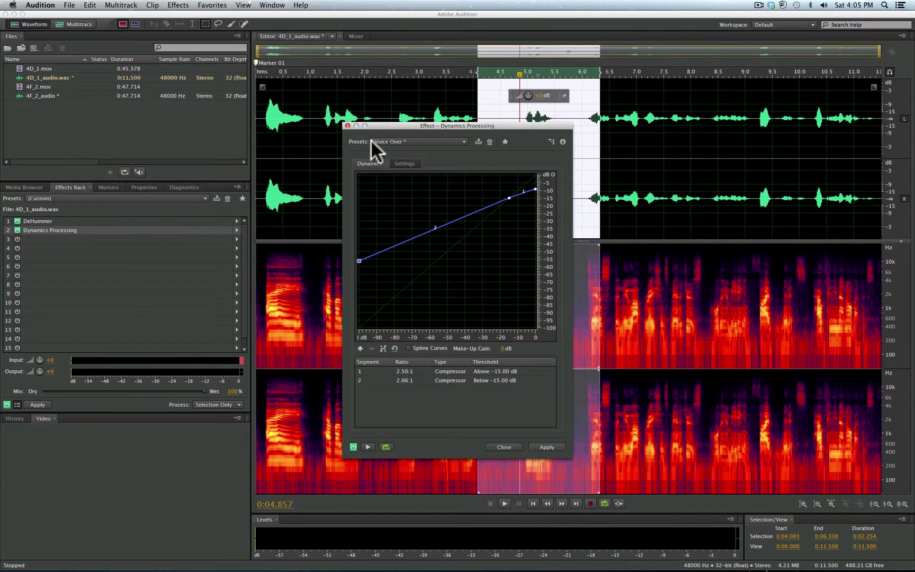
click(362, 113)
key(space)
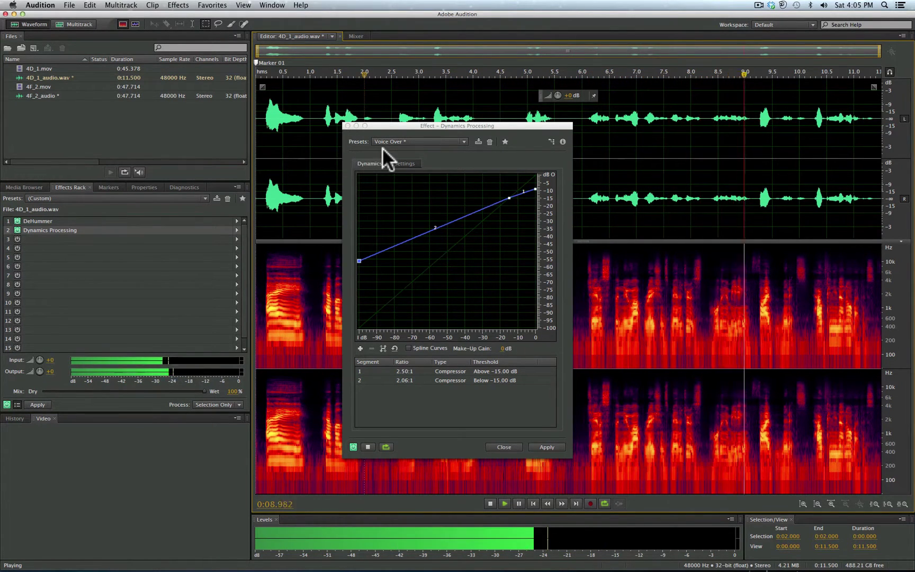
key(space)
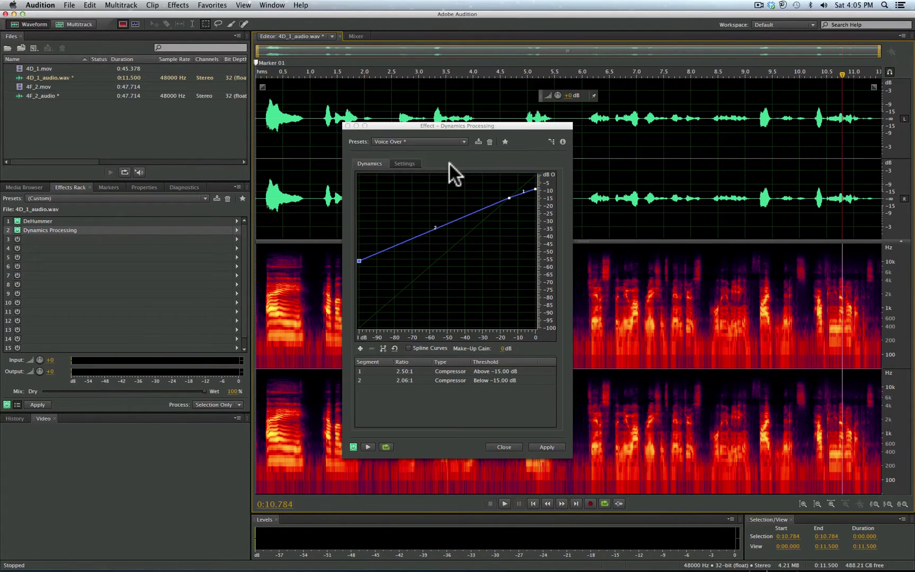
click(412, 163)
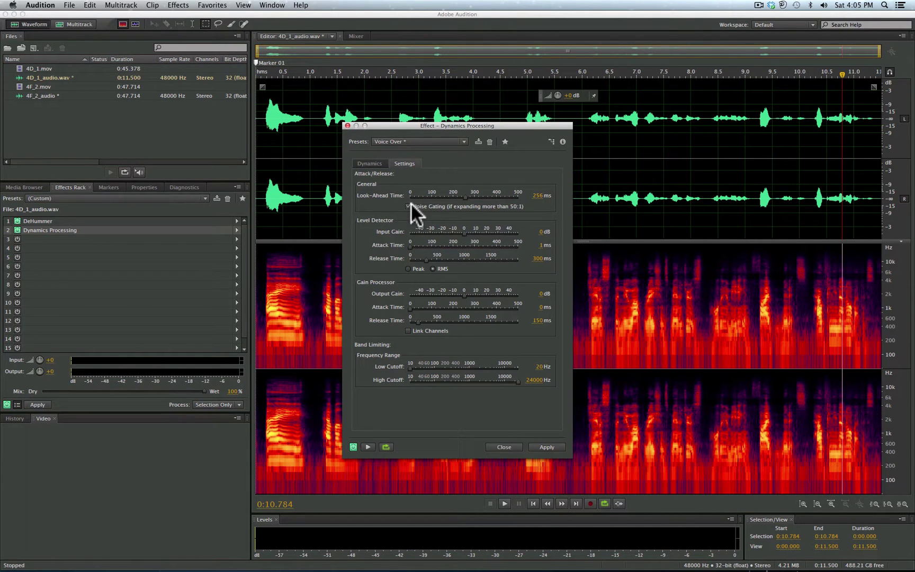
Step: Swap rack slot 2's Dynamics Processing for a DeEsser using the Male Voice DeEsser preset (-24 dB, 4700 Hz)
click(346, 125)
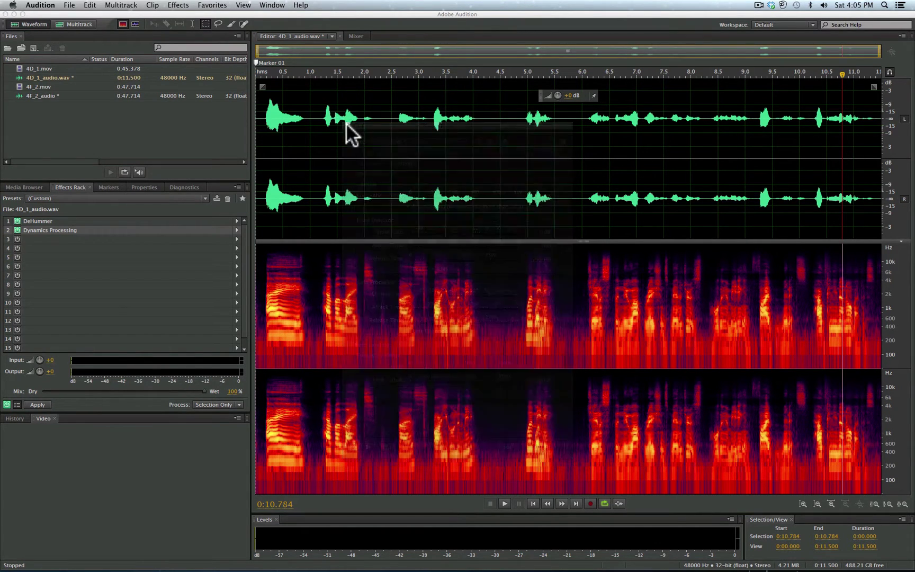
click(237, 228)
mouse_move(321, 268)
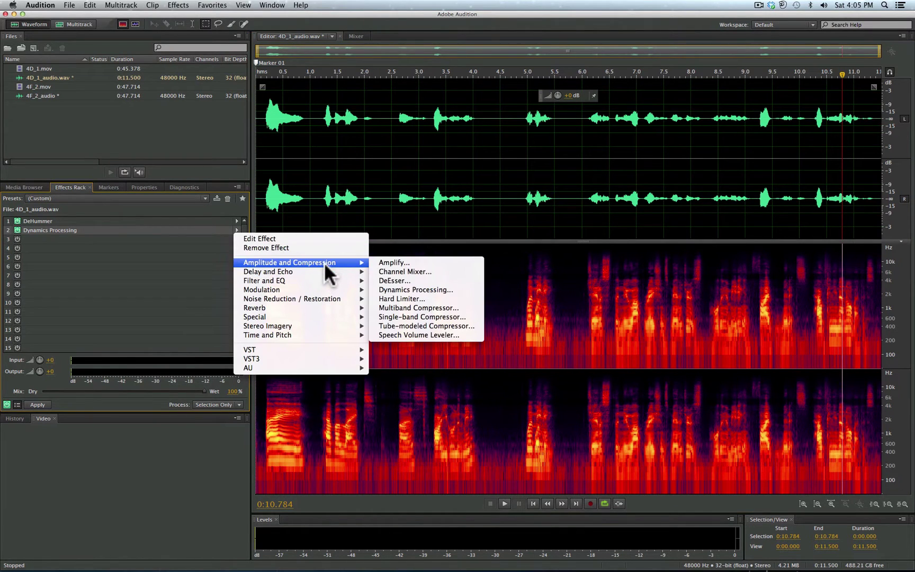
click(391, 280)
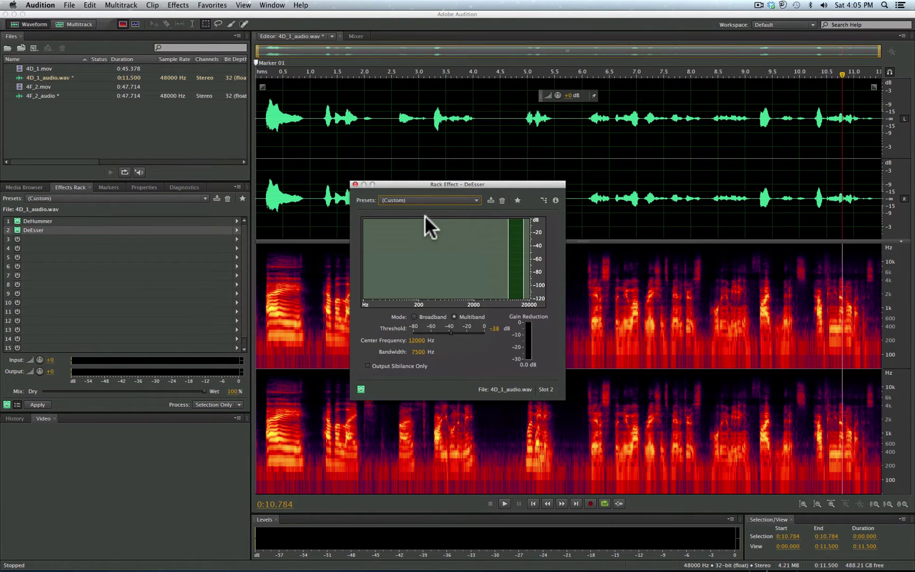
click(459, 199)
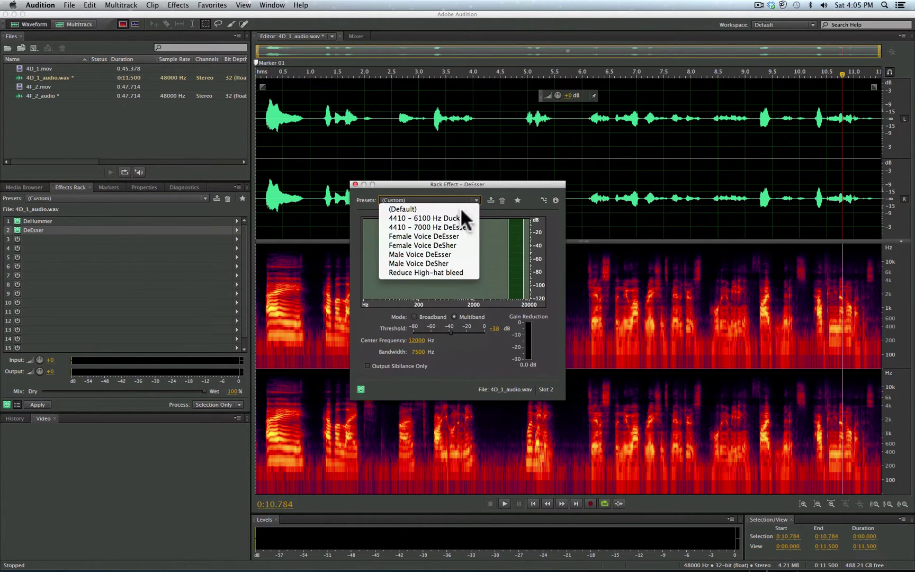
click(449, 253)
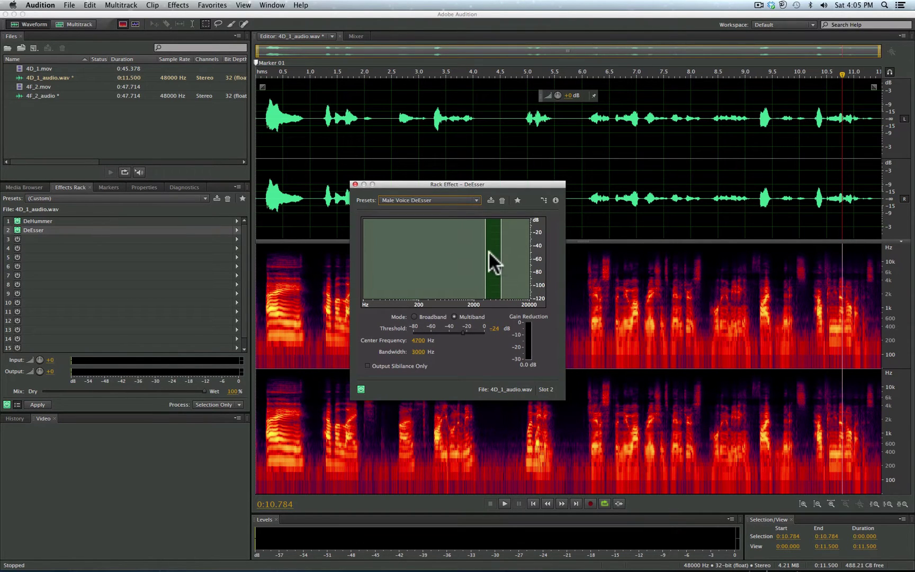
Step: Play with Output Sibilance Only on and raise the centre frequency to about 10 kHz
click(368, 366)
key(space)
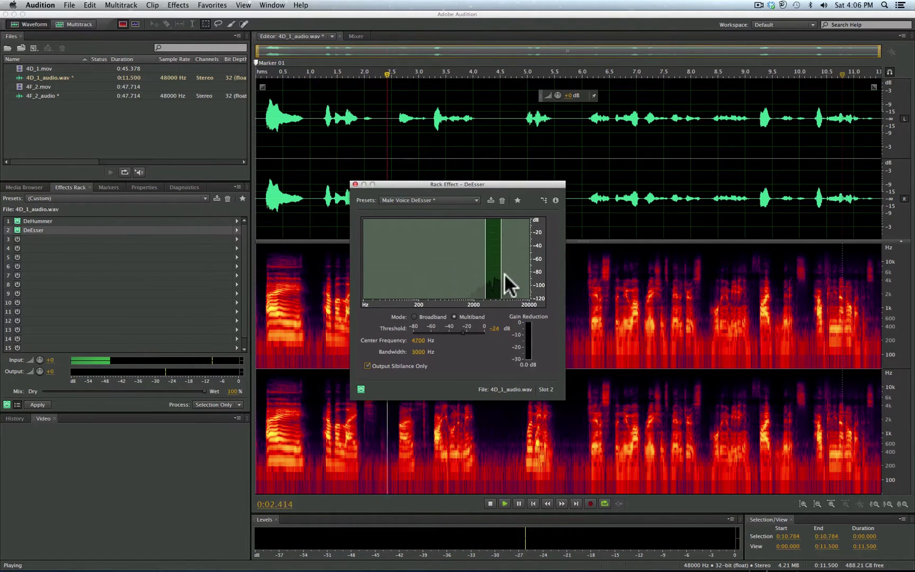
mouse_move(418, 340)
mouse_down()
mouse_move(443, 338)
mouse_move(430, 351)
mouse_move(421, 342)
mouse_up()
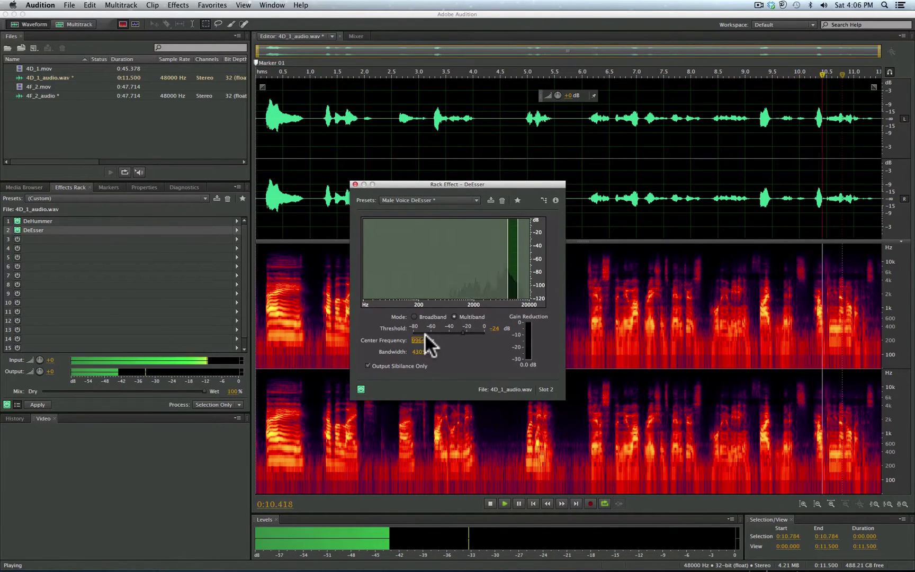
key(space)
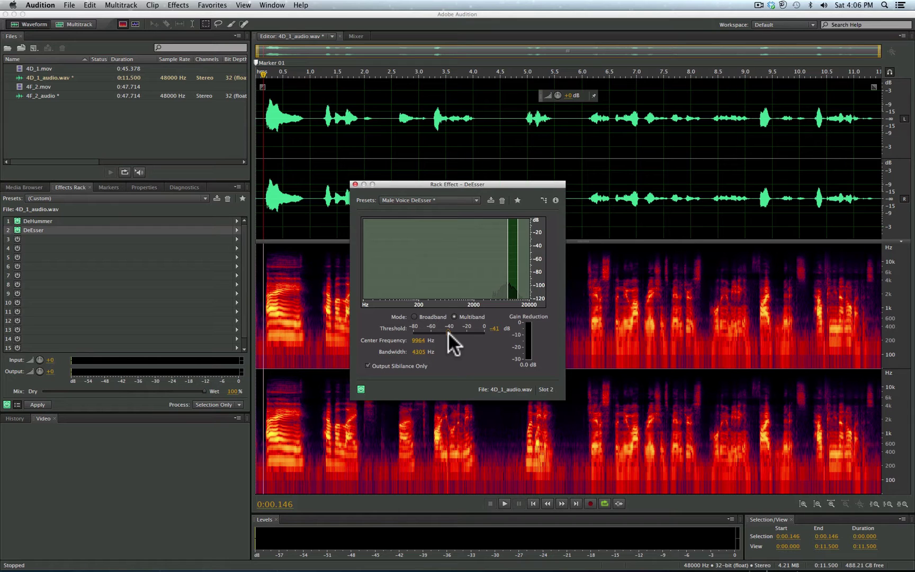
Step: Listen to the full de-essed signal while lowering the threshold to -42 dB
key(space)
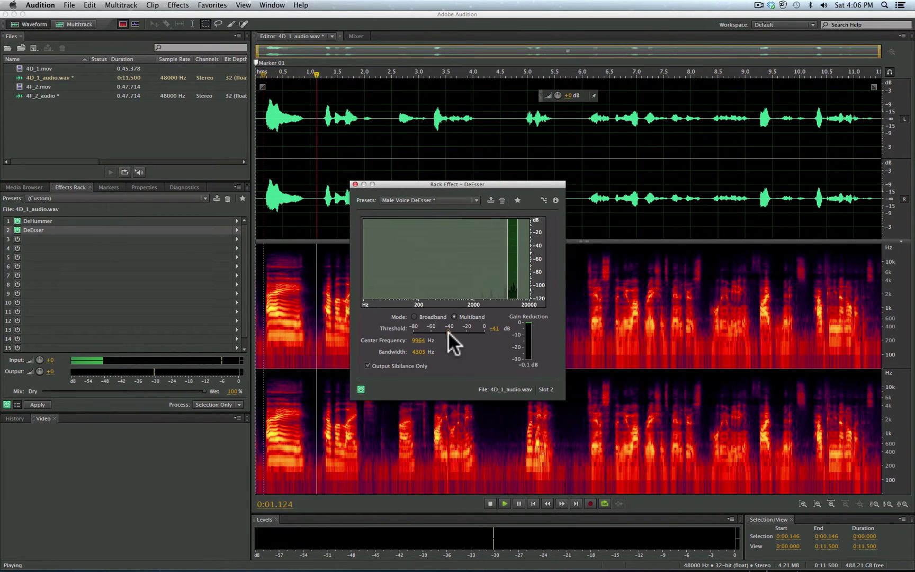
click(410, 365)
drag(445, 333, 415, 334)
key(space)
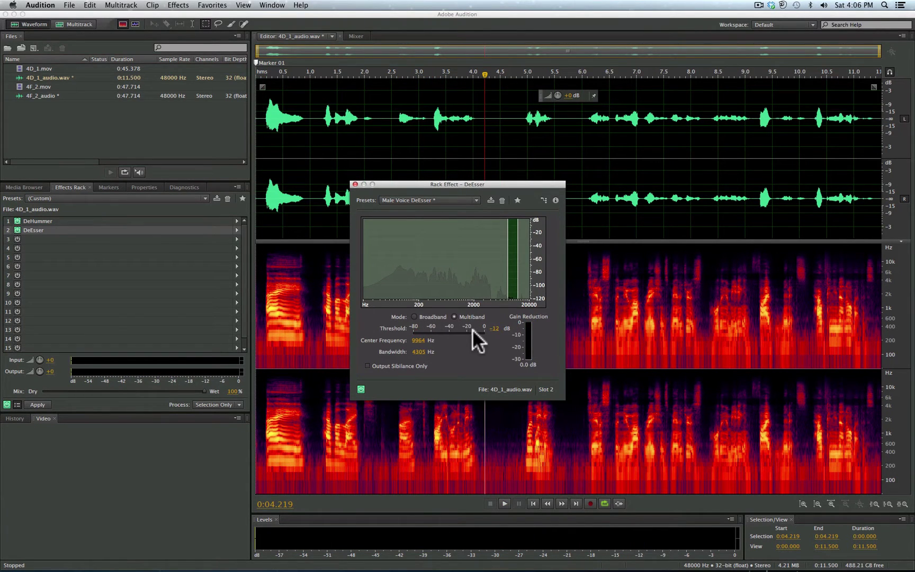
key(space)
drag(473, 332, 458, 333)
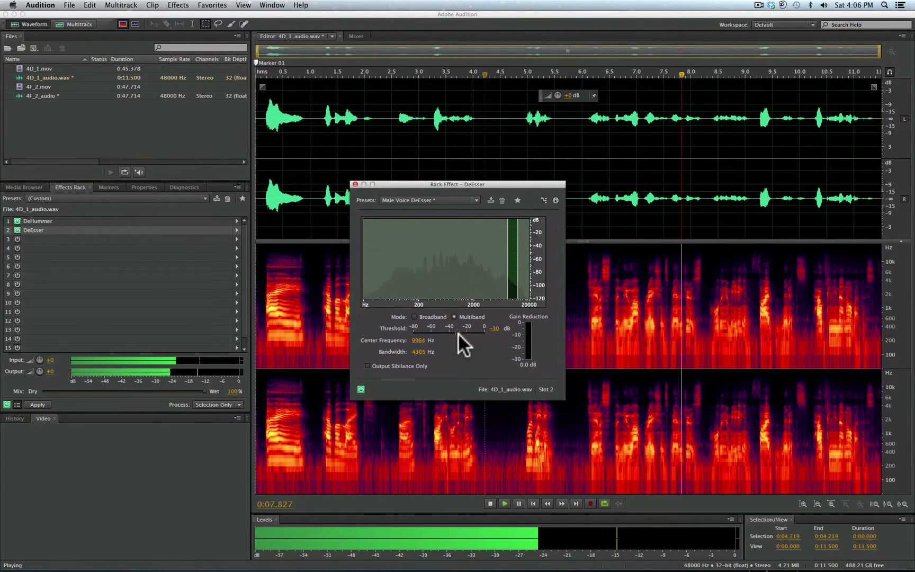
Step: Return to sibilance-only monitoring and set a 9330 Hz centre with 5921 Hz bandwidth
click(417, 366)
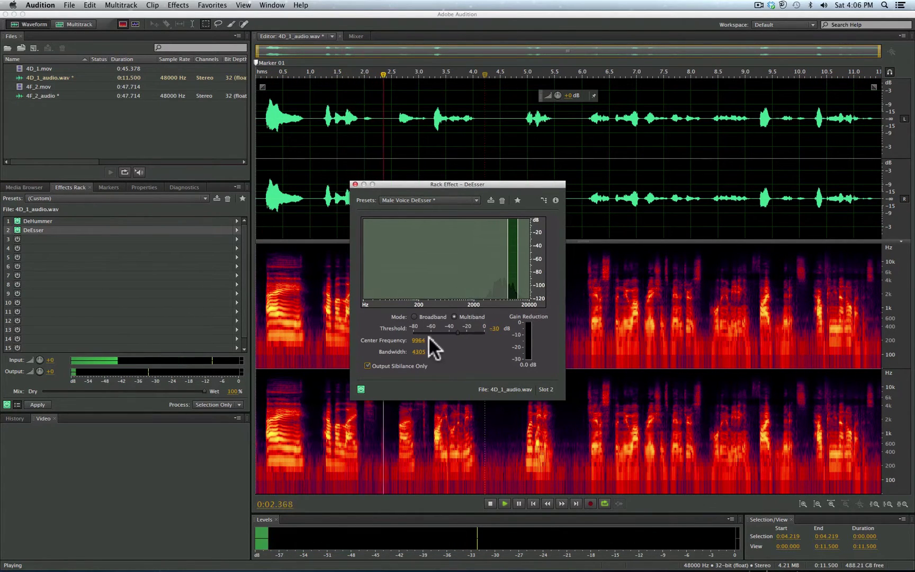
drag(423, 340, 448, 331)
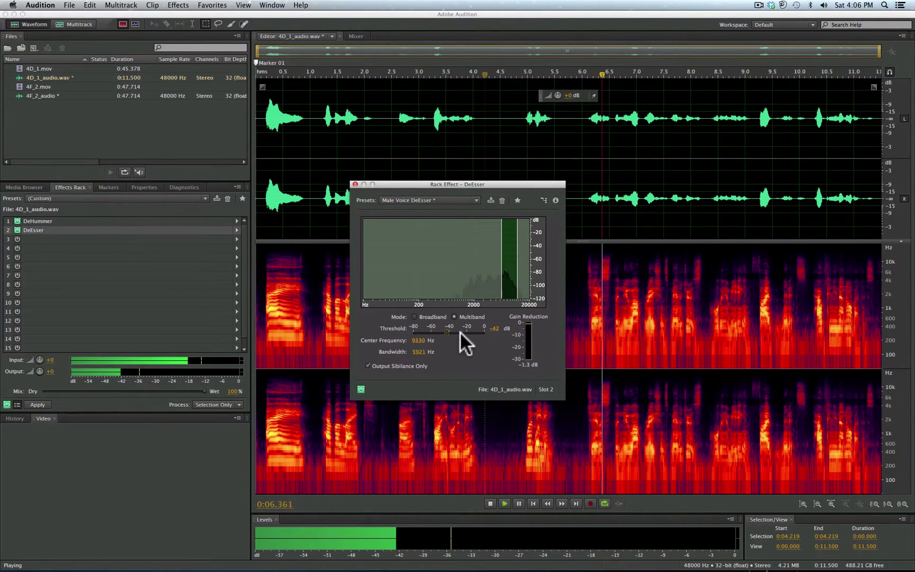
key(space)
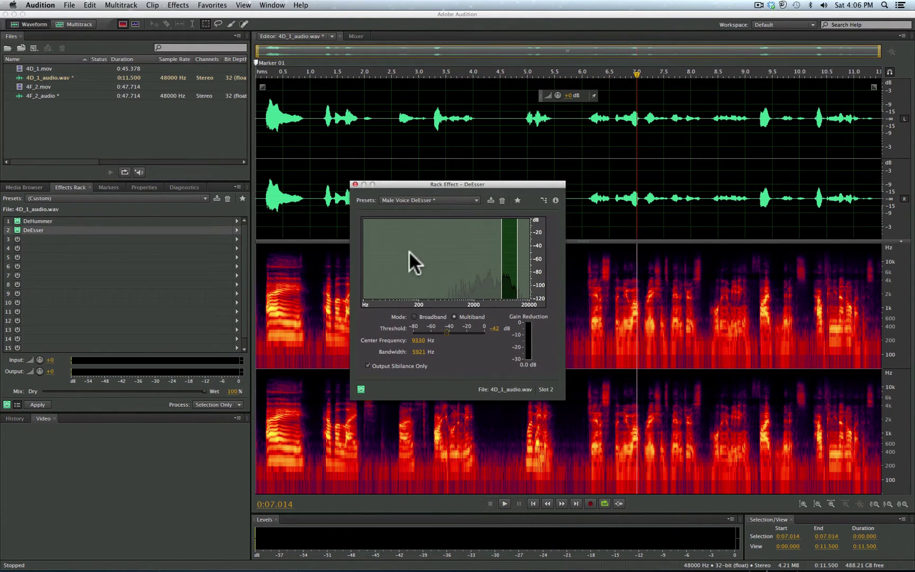
Step: Close the DeEsser and open Speech Volume Leveler with the Soft preset
click(363, 184)
click(179, 5)
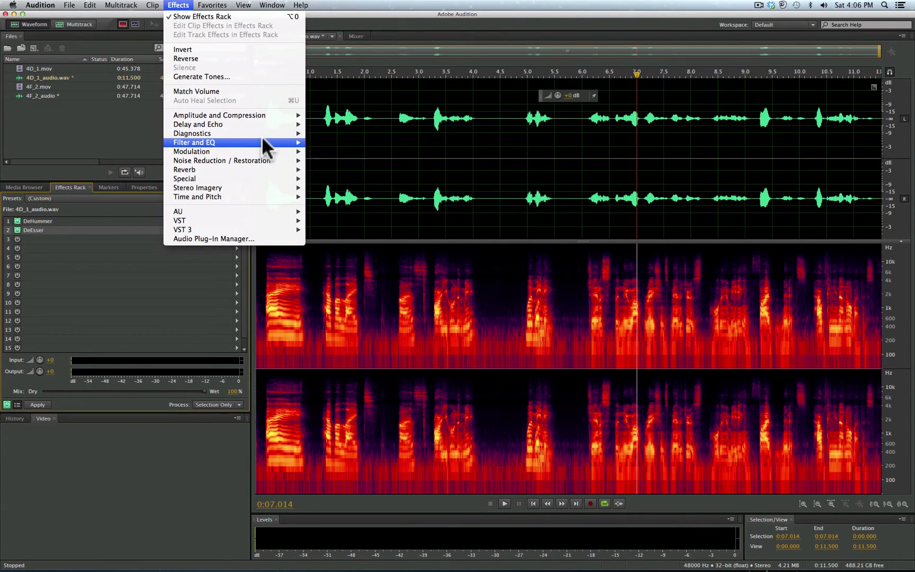
mouse_move(265, 116)
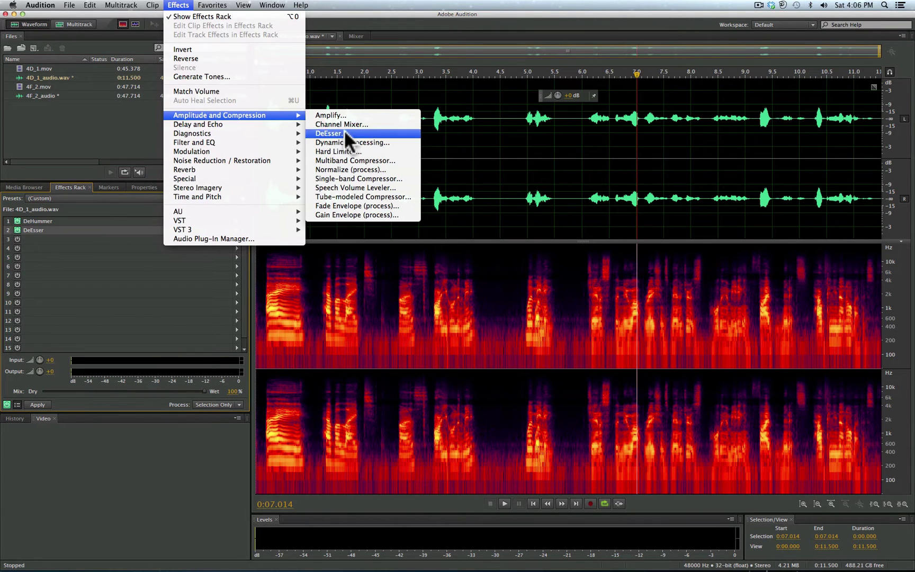
click(357, 188)
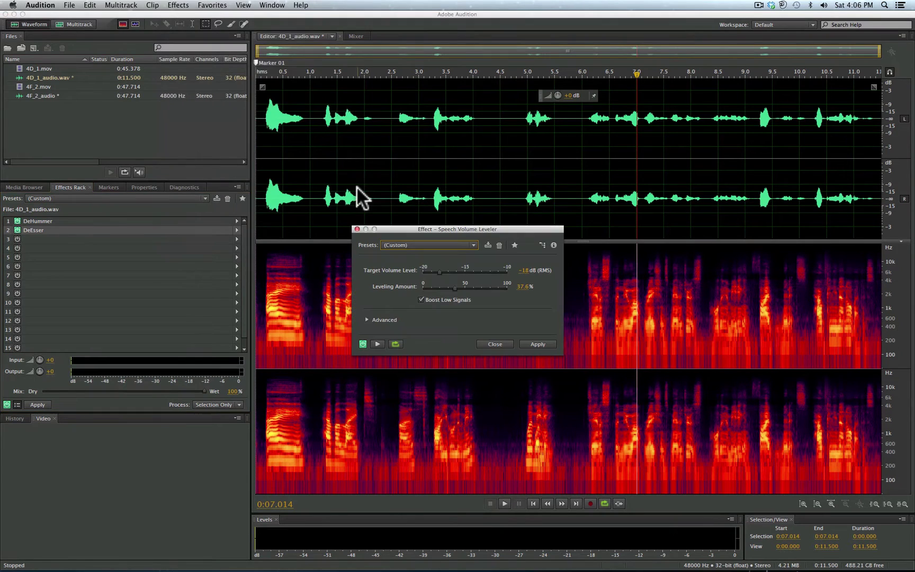
click(414, 245)
click(407, 272)
Step: Preview the Soft leveling and reduce Leveling Amount to 43.8% with a -19.6 dB target
key(space)
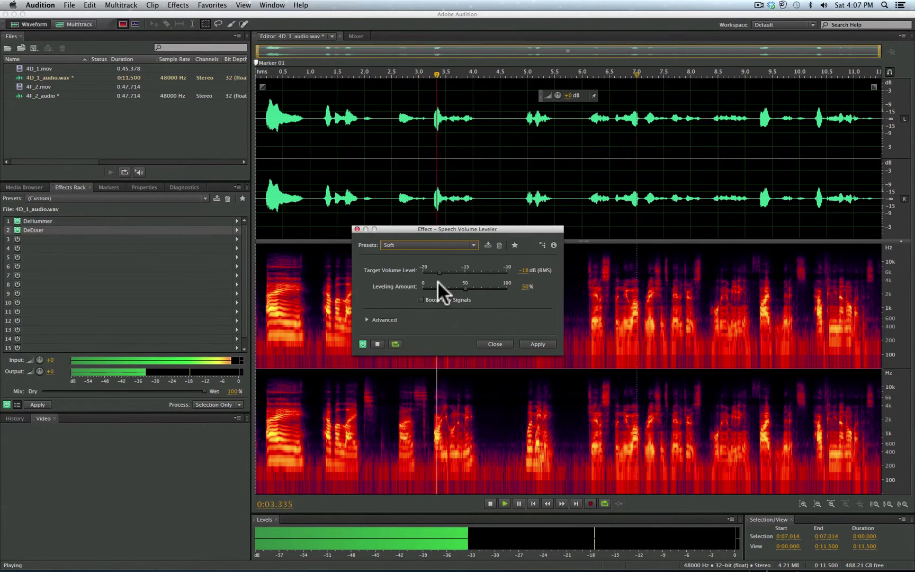
key(space)
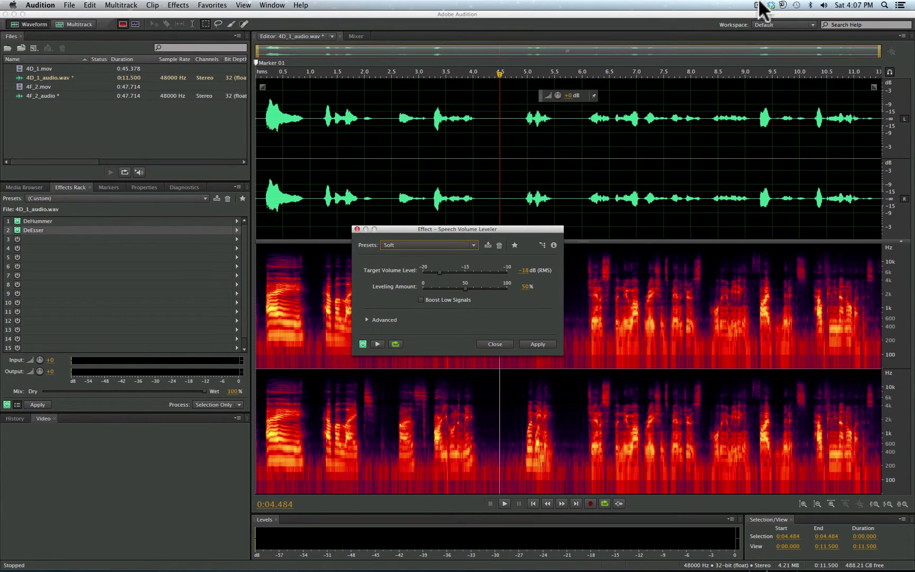
click(818, 28)
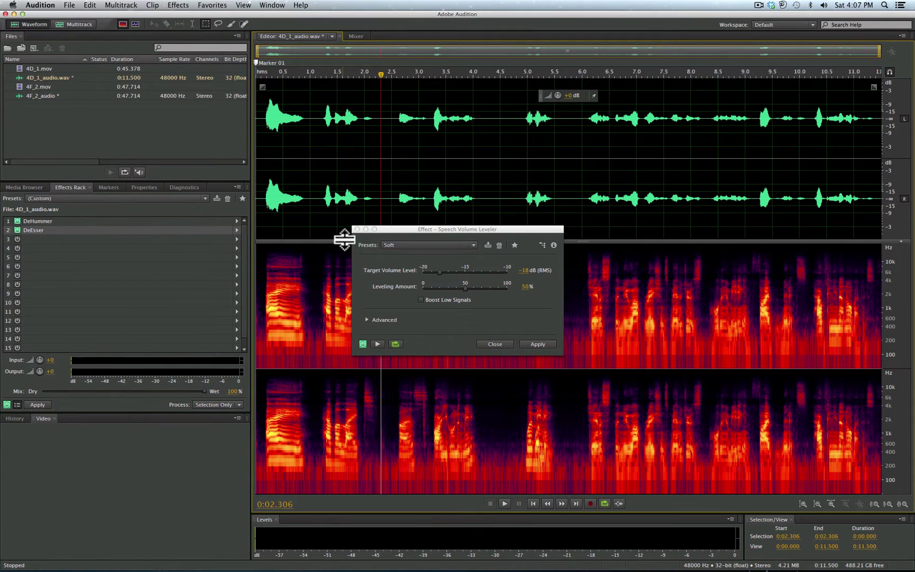
key(space)
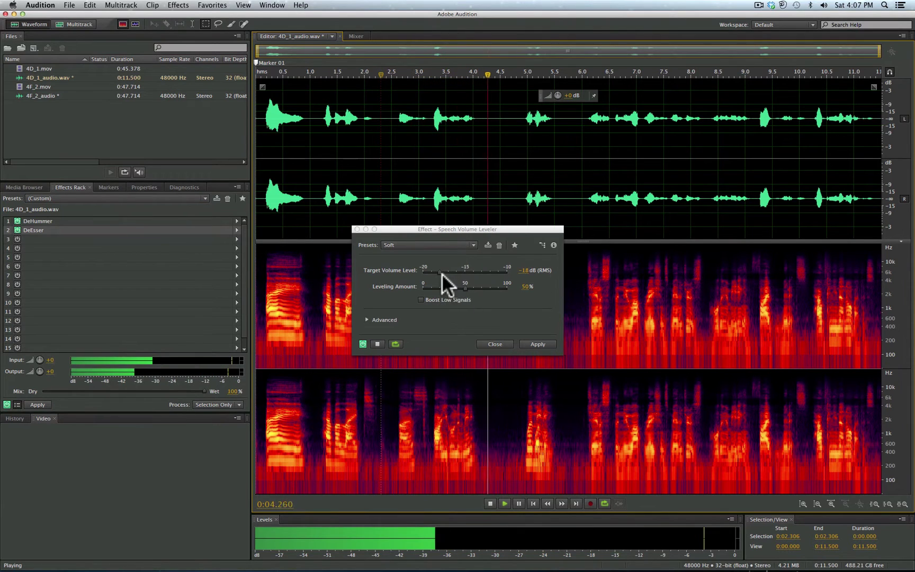
drag(462, 287, 425, 271)
Step: Expand Advanced and set Compressor Threshold to -7.5 dB and Noise Offset to 25 dB
click(366, 319)
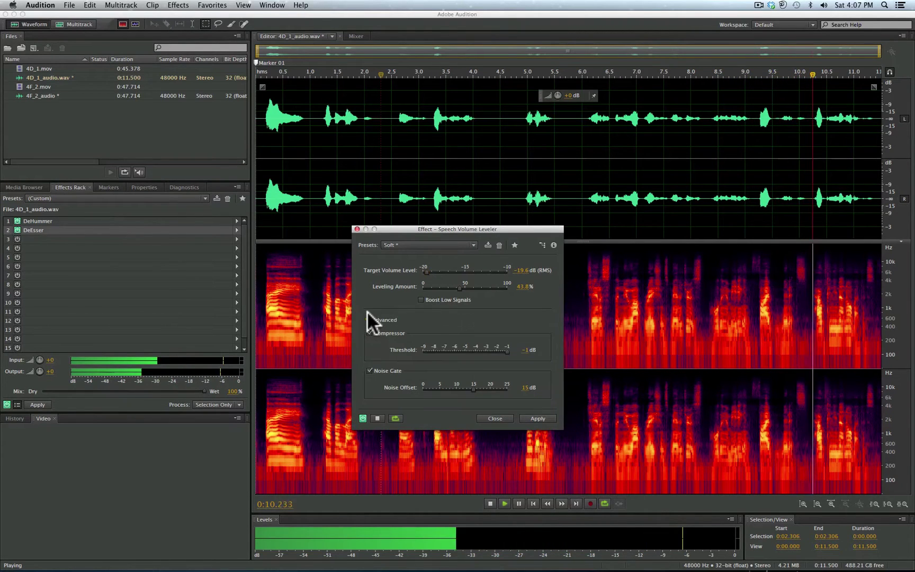
drag(476, 351, 508, 384)
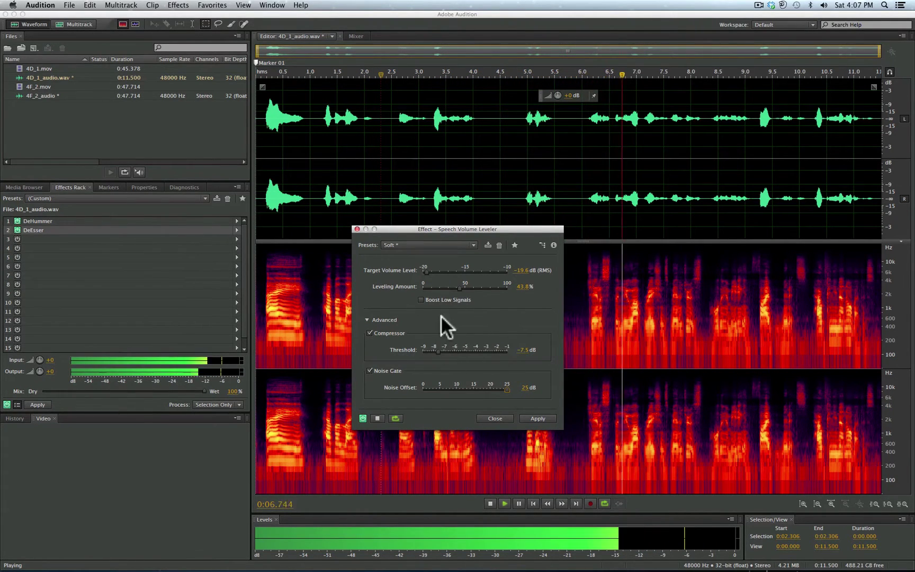
key(space)
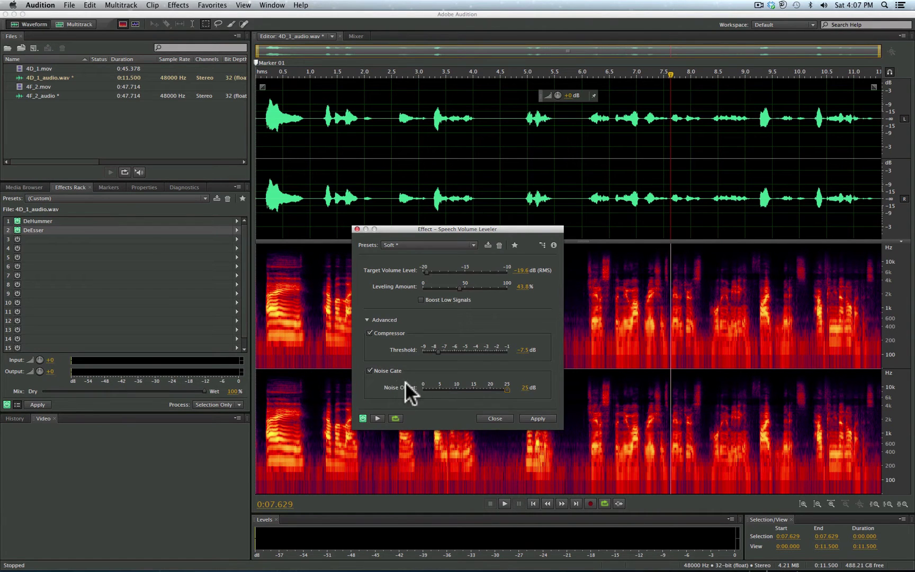
Step: Close the leveler and open Tube-modeled Compressor with the Voice Thickener preset
click(498, 415)
click(179, 5)
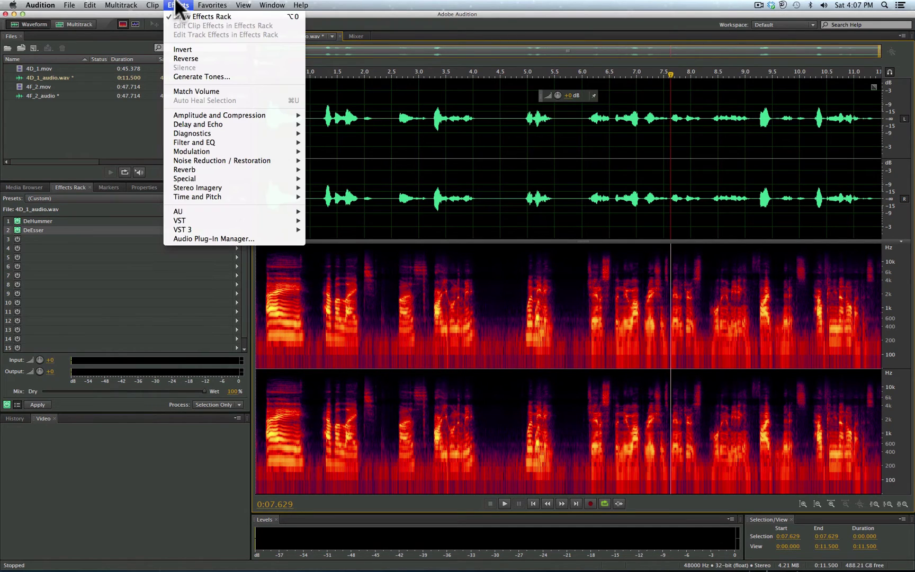
mouse_move(261, 111)
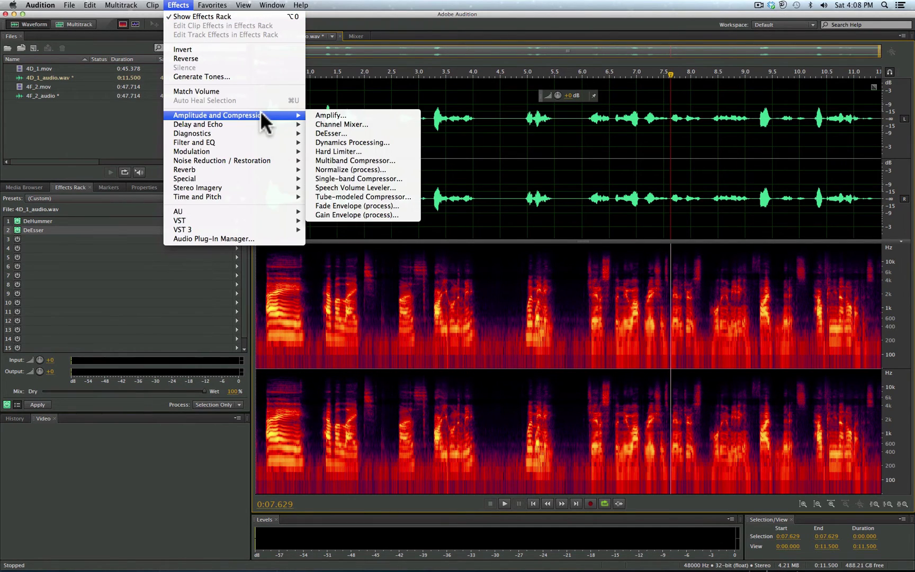
click(369, 196)
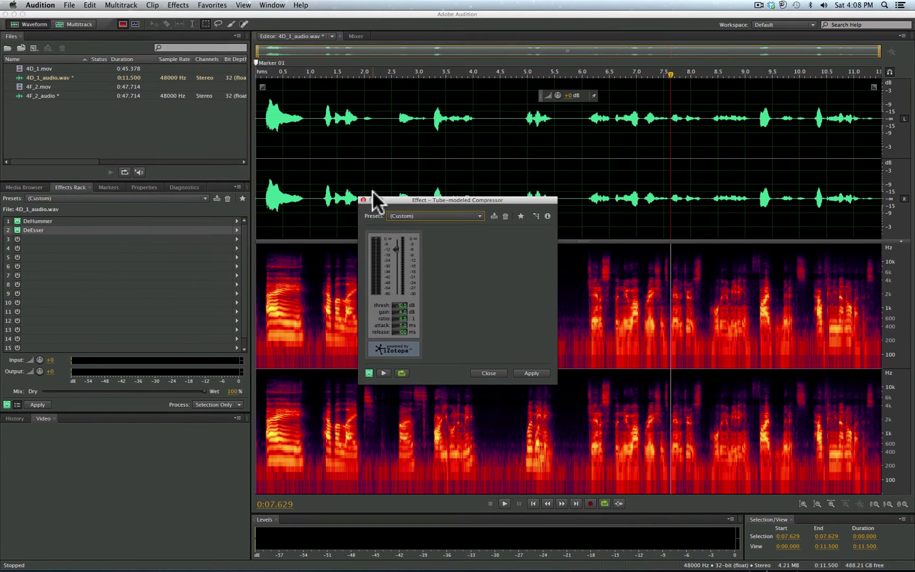
click(406, 215)
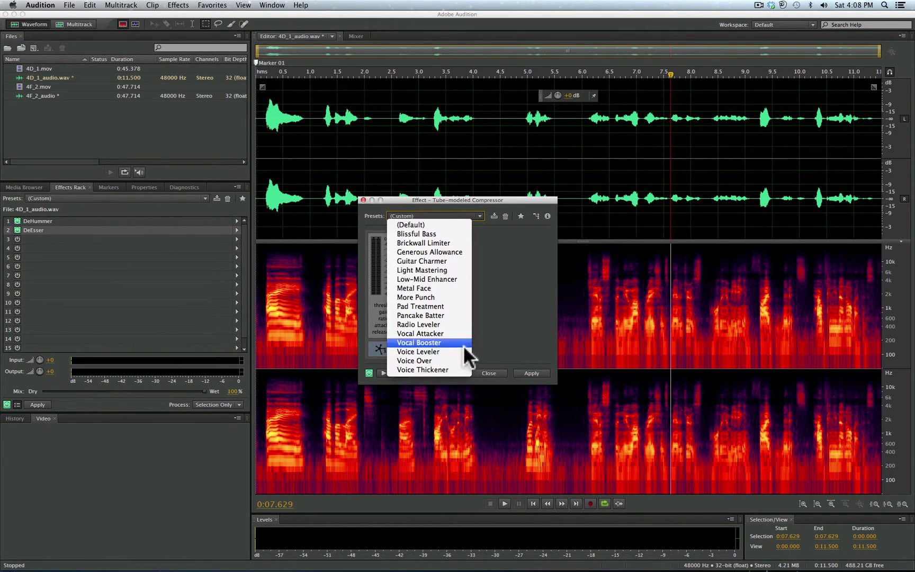
click(425, 369)
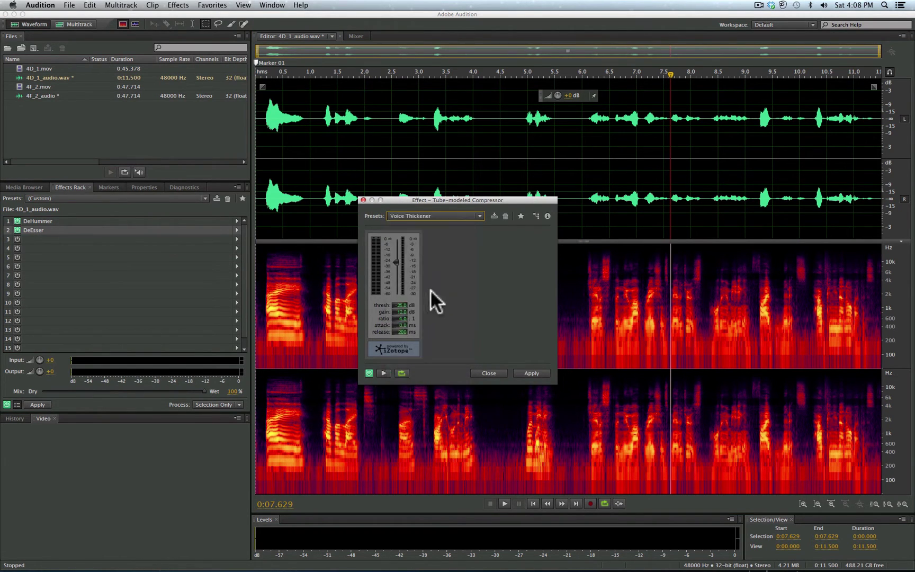
Step: Preview the dialogue through the compressor, switching to the Voice Over preset before stopping
key(space)
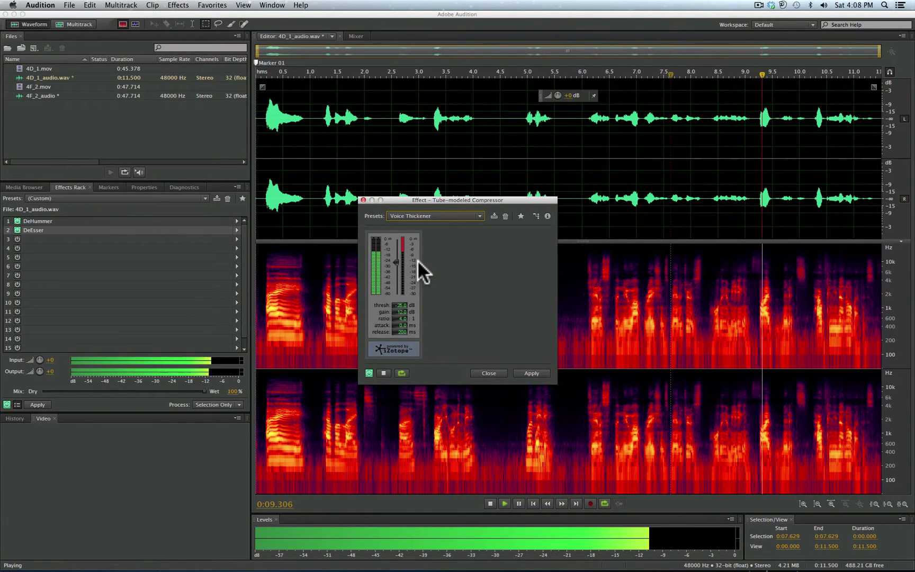
click(430, 215)
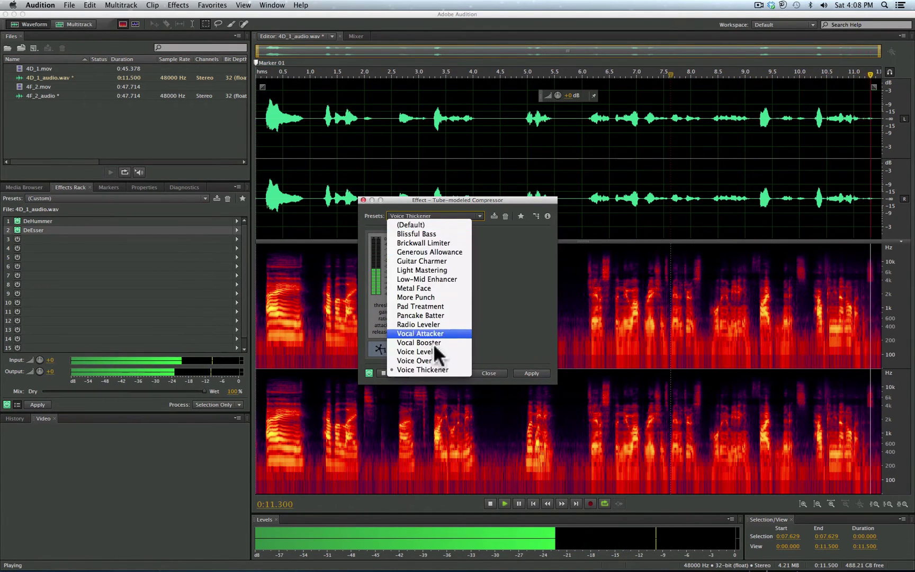
click(446, 361)
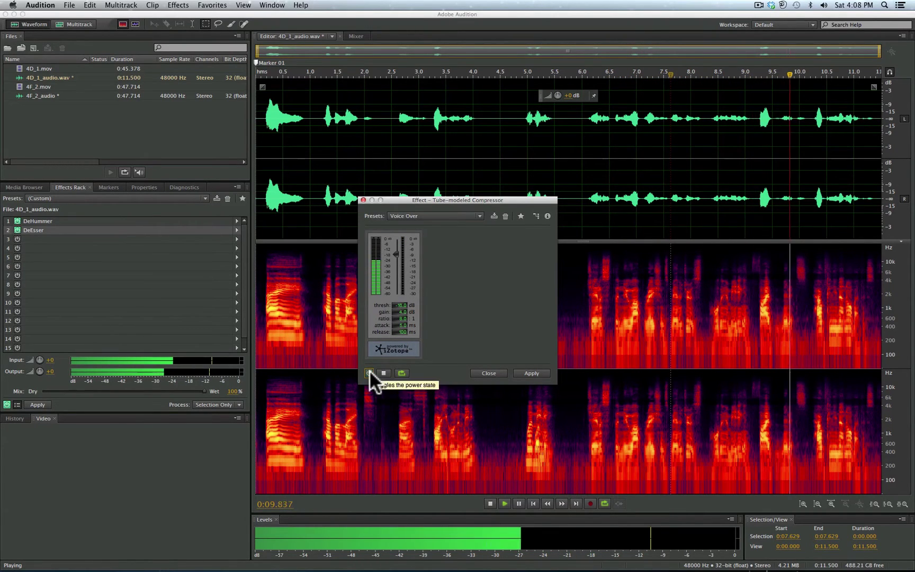
key(space)
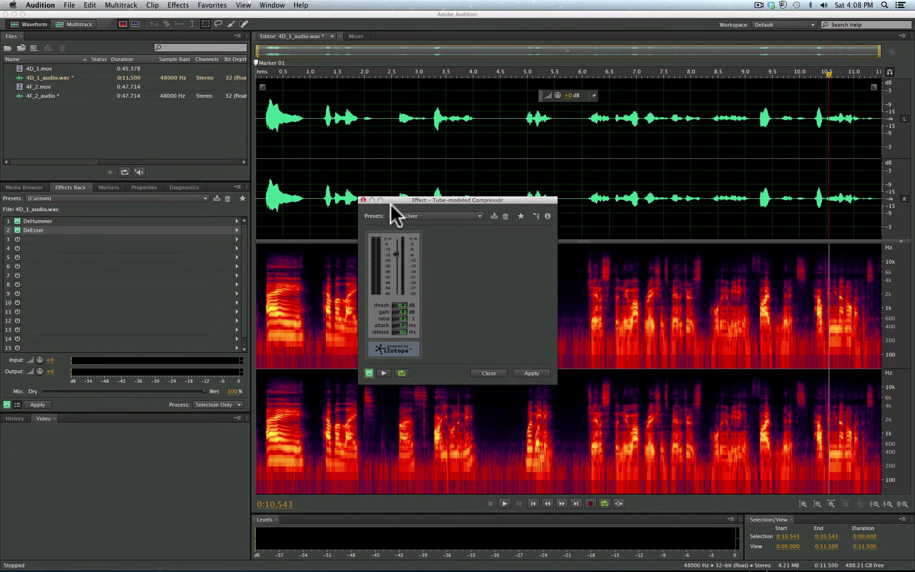
Step: Close the compressor unapplied and open iZotope Alloy 2 from Effects > VST > Effect > iZotope, Inc
click(363, 201)
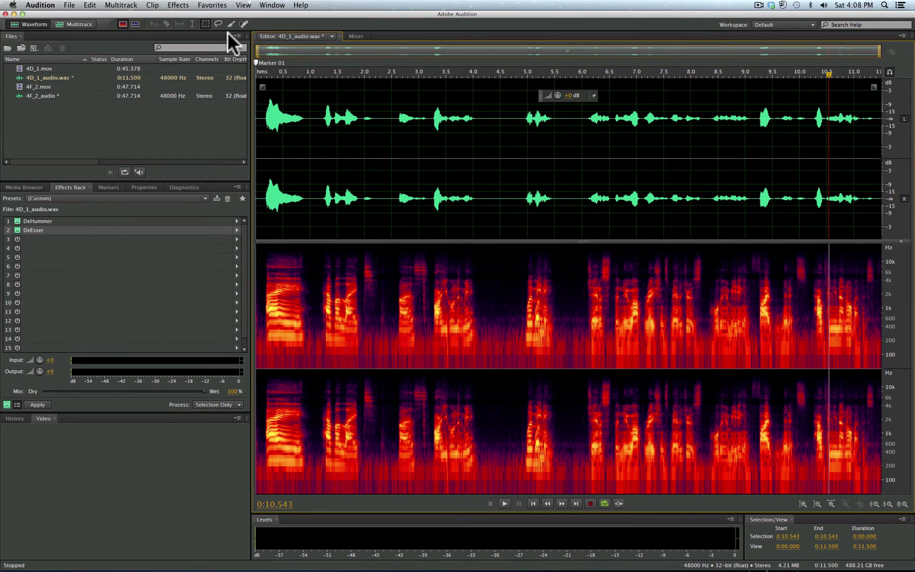
click(174, 5)
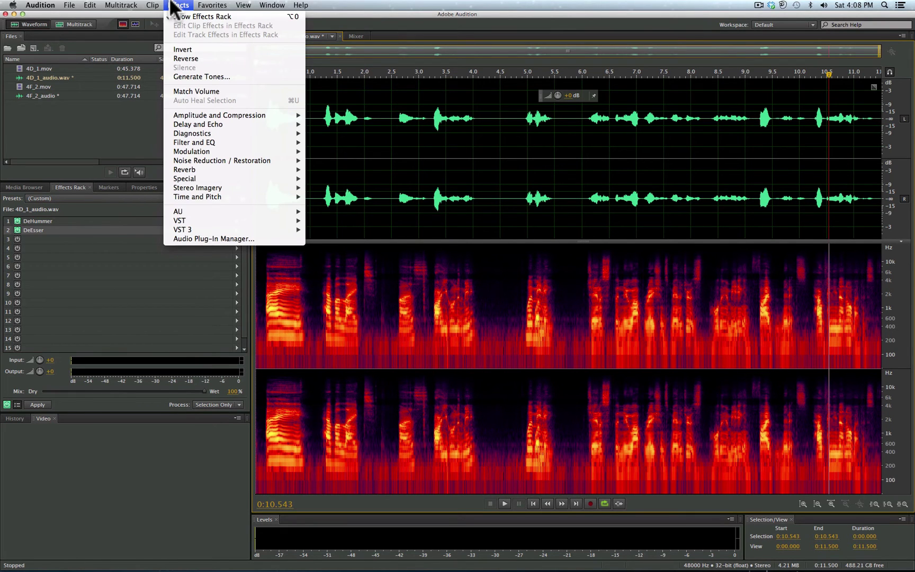
mouse_move(303, 232)
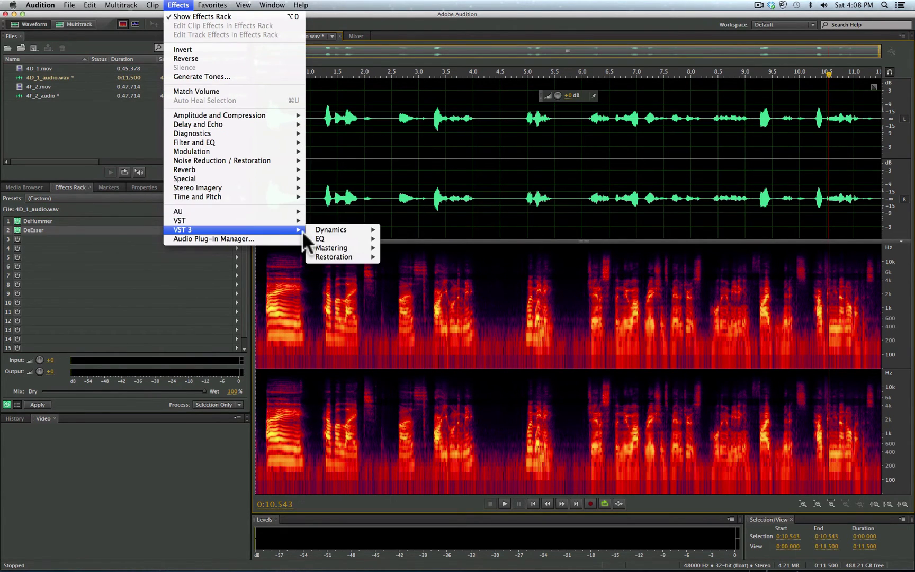
mouse_move(337, 248)
mouse_move(396, 246)
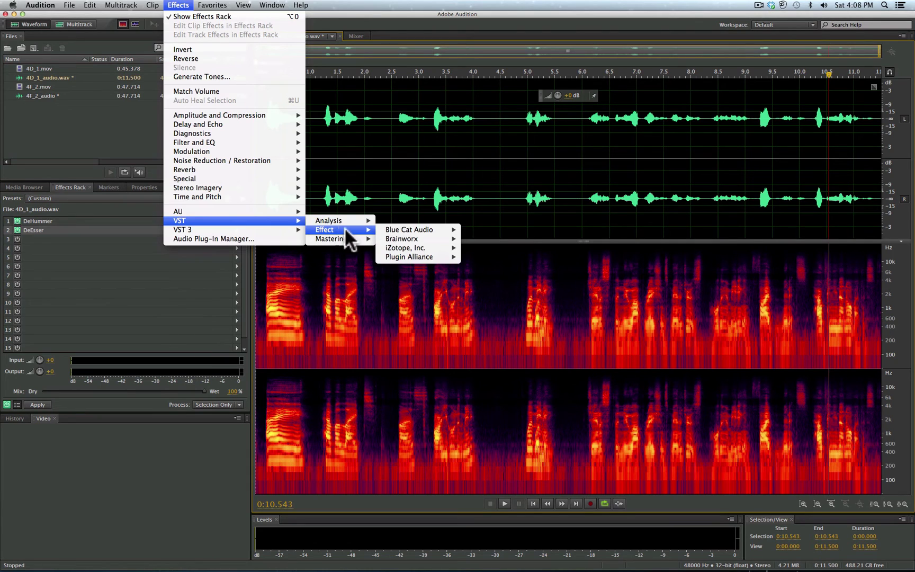
mouse_move(436, 246)
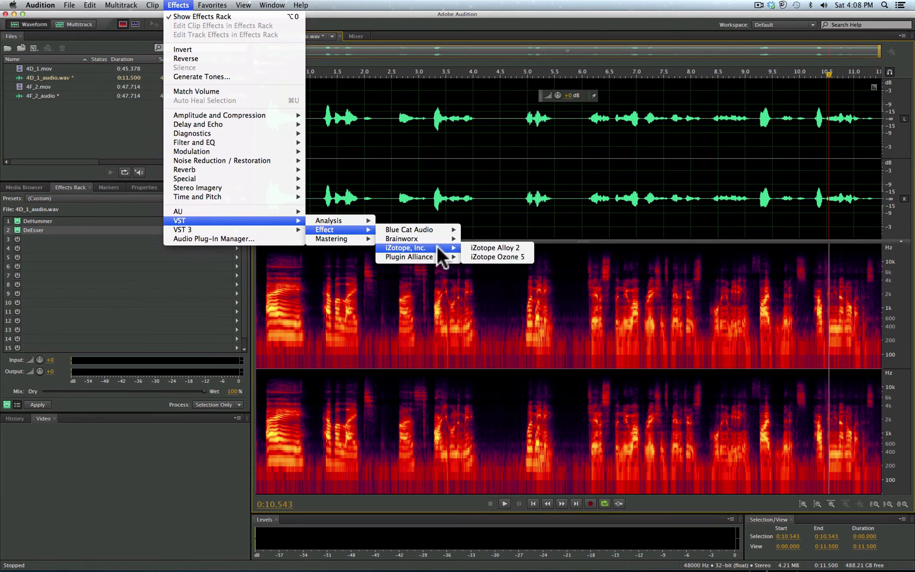
click(490, 246)
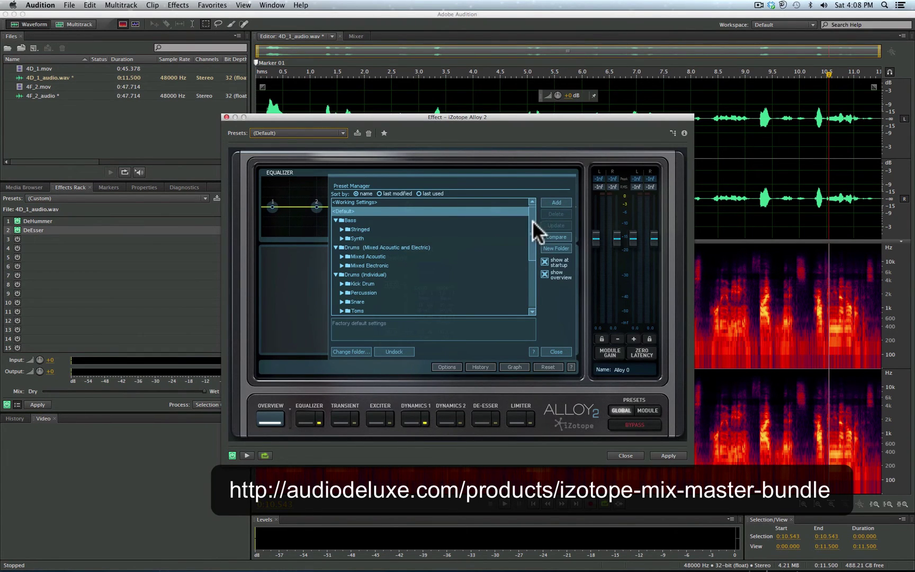
Step: Scroll the Alloy 2 preset list and expand the Post Production preset folder
drag(532, 220, 526, 274)
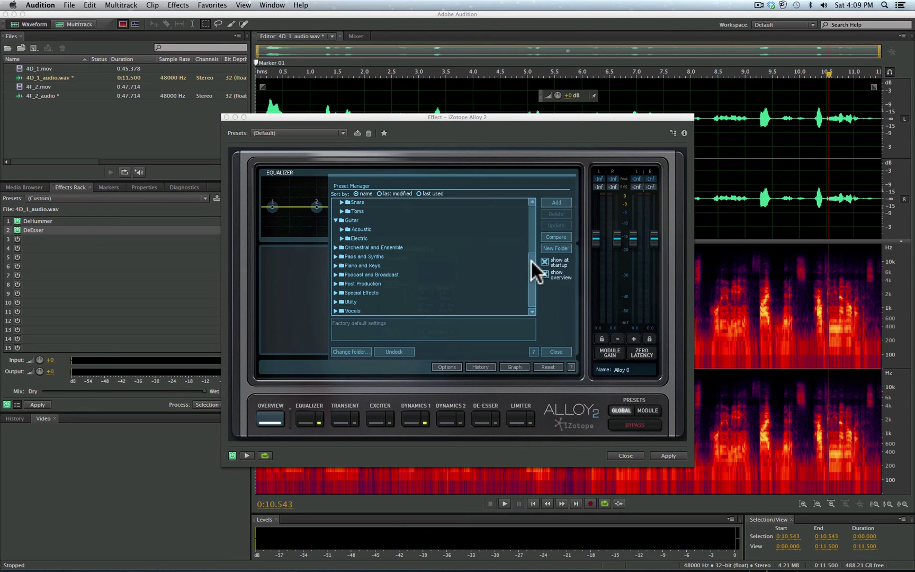
click(335, 283)
mouse_move(529, 256)
mouse_down()
mouse_move(527, 286)
mouse_move(530, 273)
mouse_up()
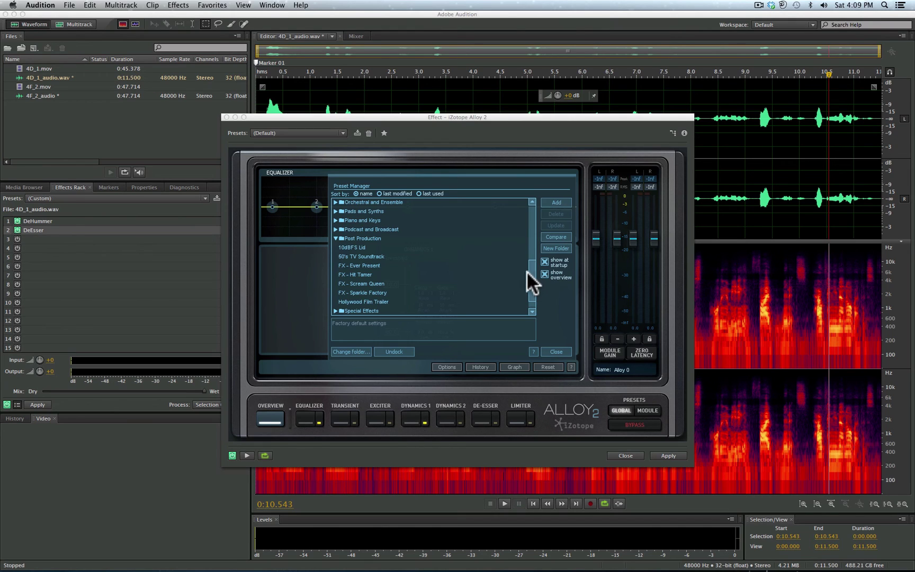
Step: Expand Podcast and Broadcast and audition Dialogue De-Esser, Podcaster and 50's TV Soundtrack presets
click(335, 229)
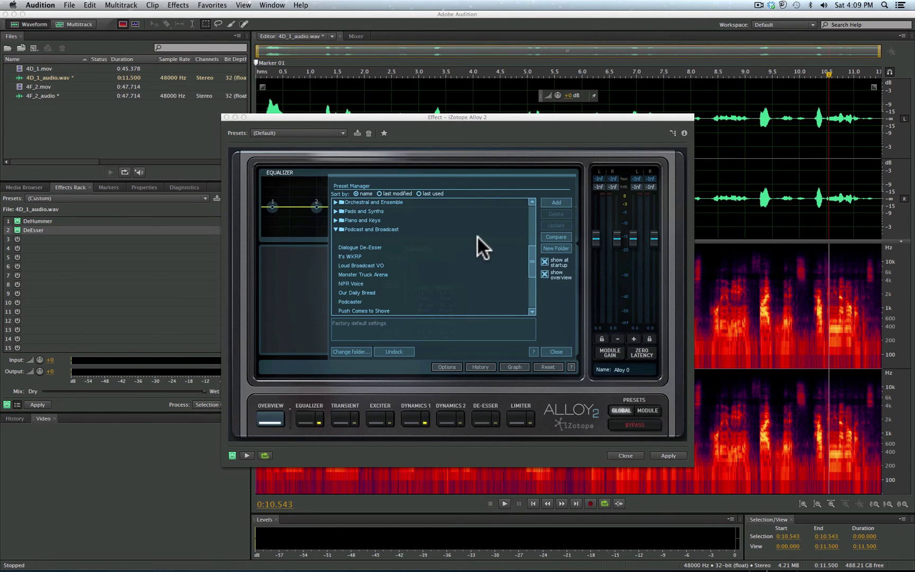
scroll(528, 254, down, 1)
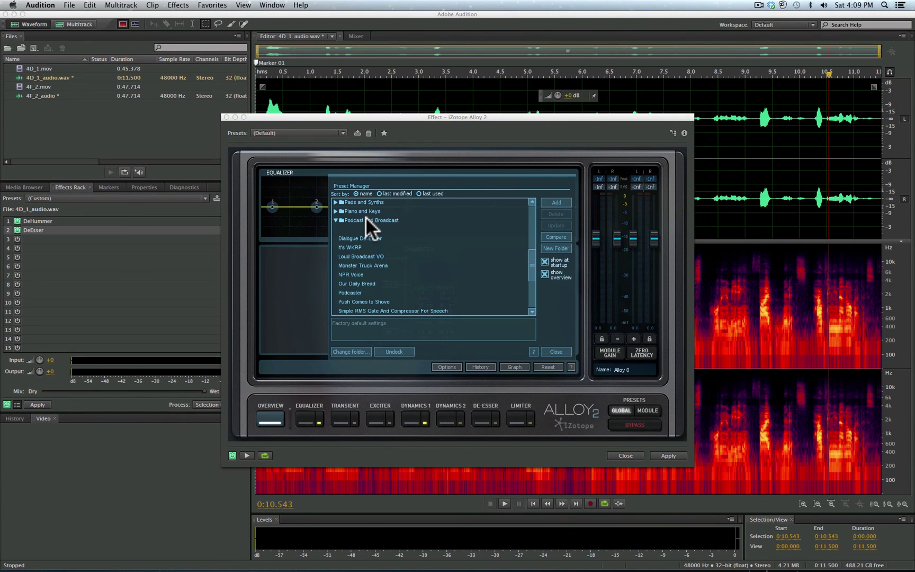
click(366, 236)
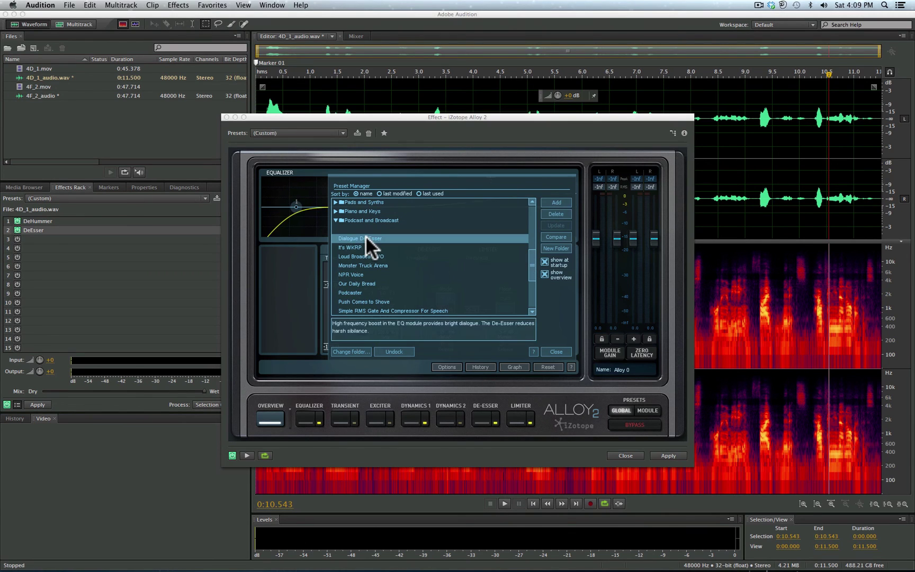
click(350, 291)
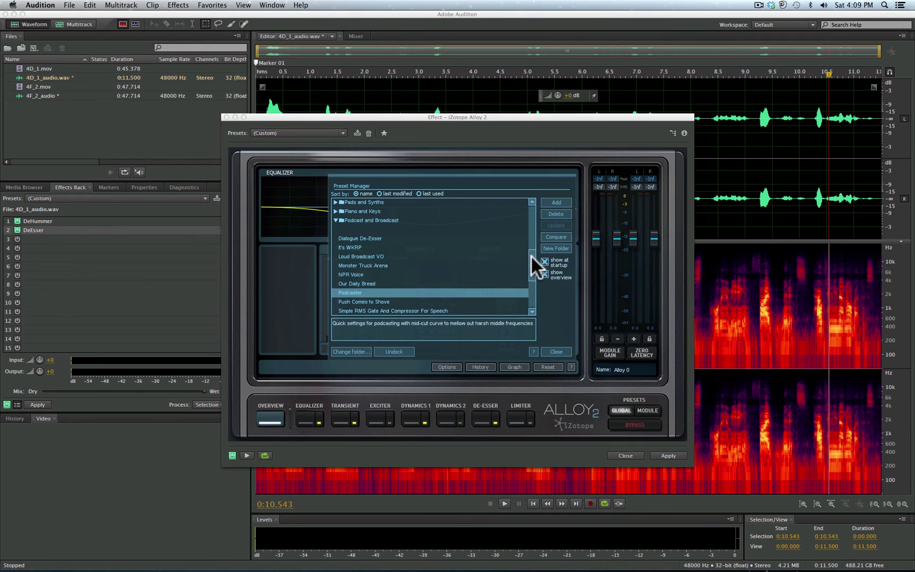
scroll(528, 254, down, 5)
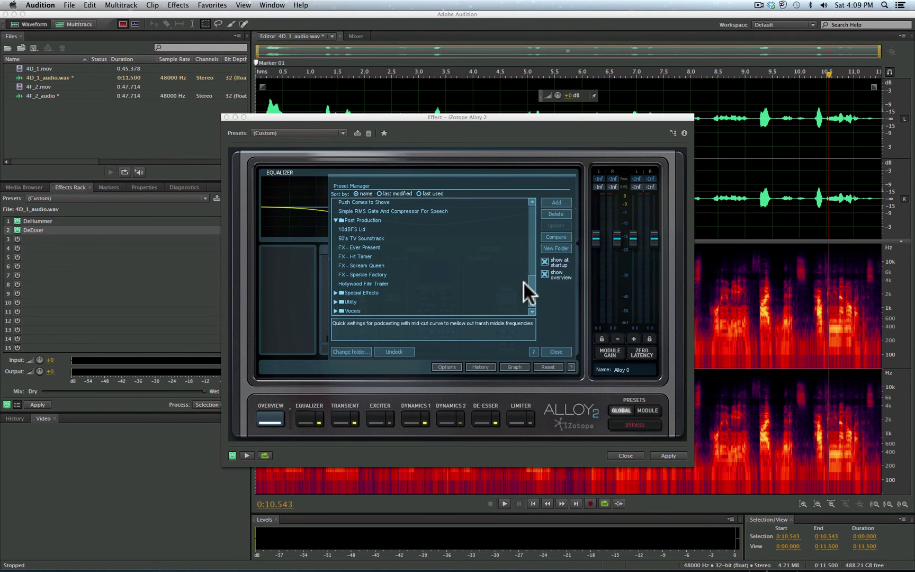
click(357, 238)
Step: Compare FX - Ever Present and 10dBFS Lid, settle on FX - Scream Queen, and show its Limiter
click(358, 246)
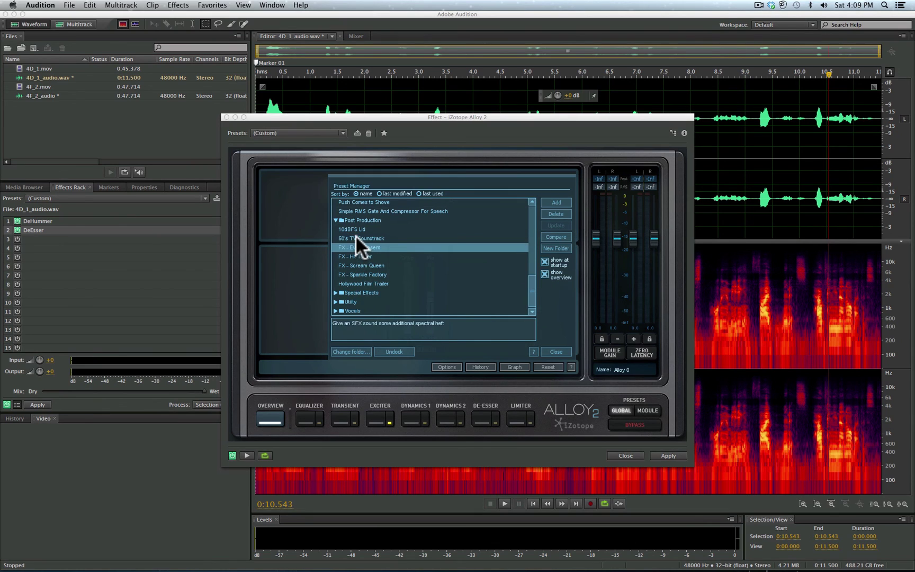
click(355, 236)
click(353, 229)
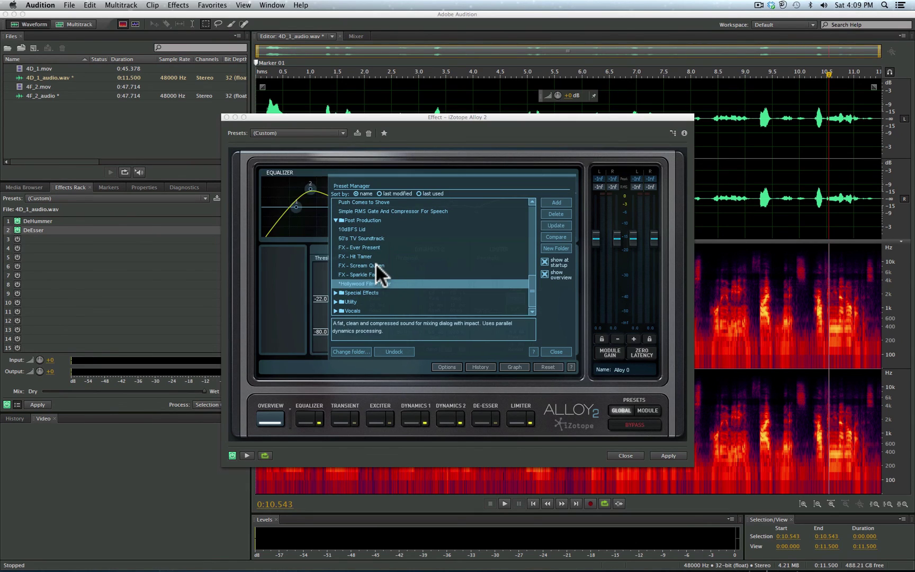
click(374, 263)
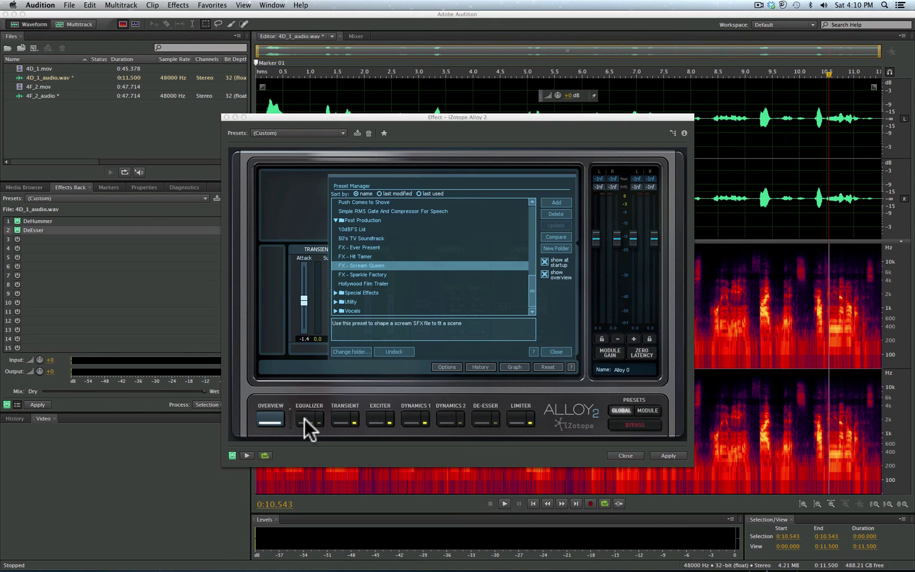
click(513, 416)
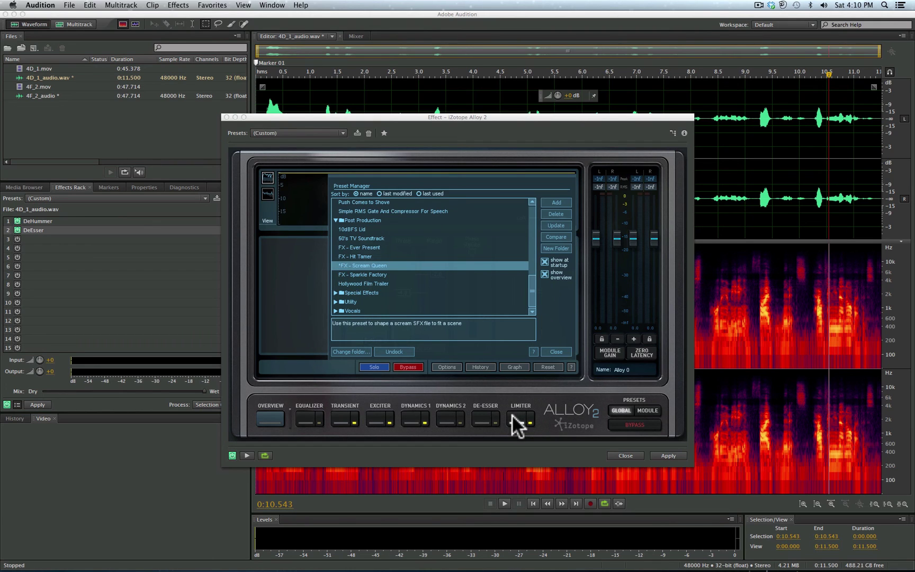